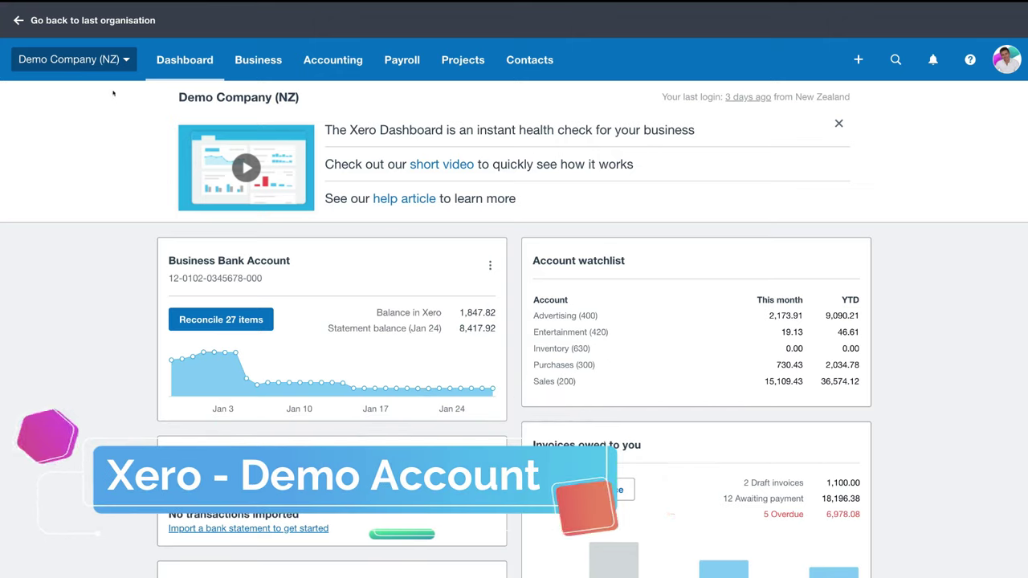
left_click(124, 61)
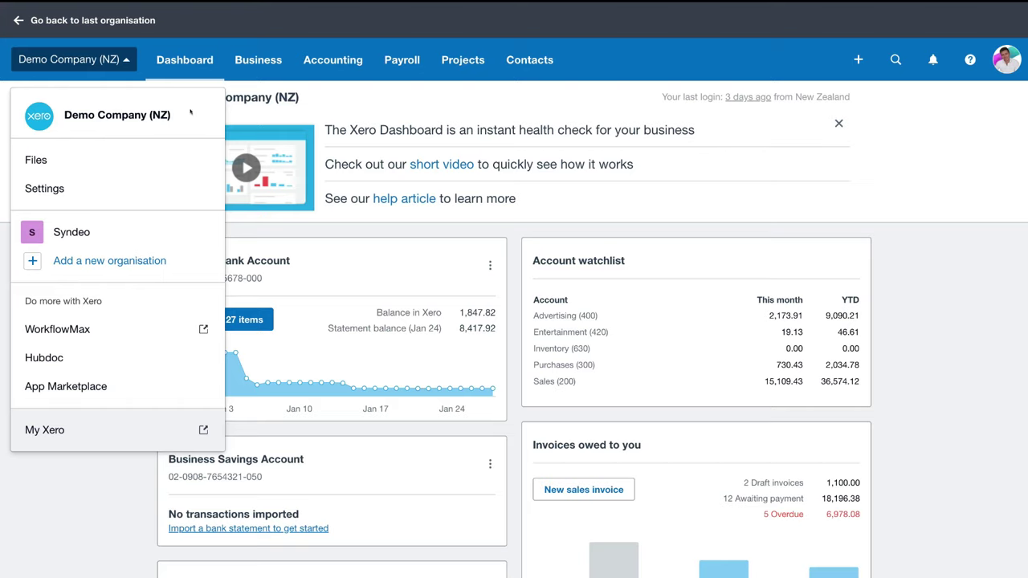
left_click(912, 303)
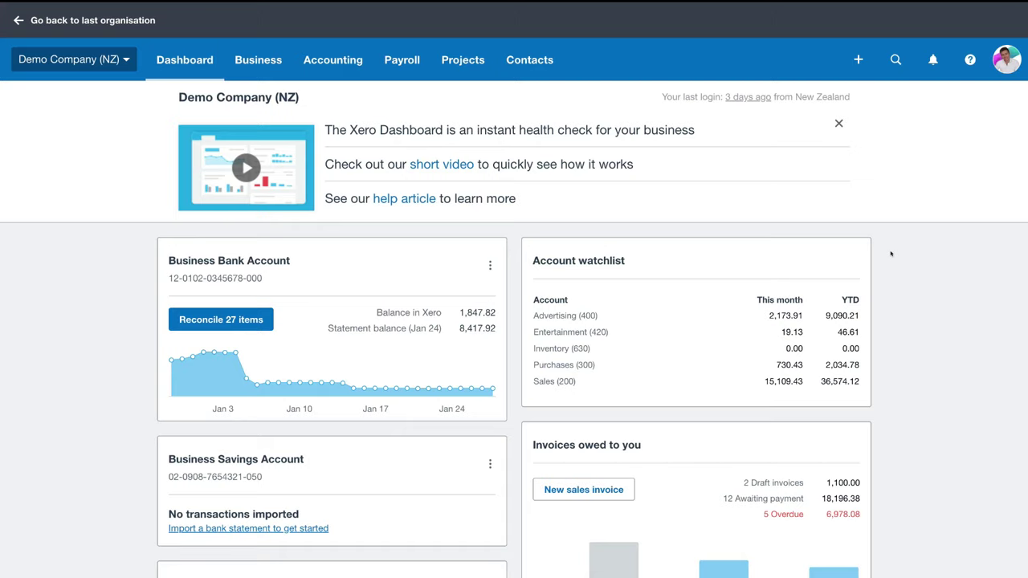
Step: Open the organisation details in the settings and turn on including organisation information on online invoices
left_click(122, 61)
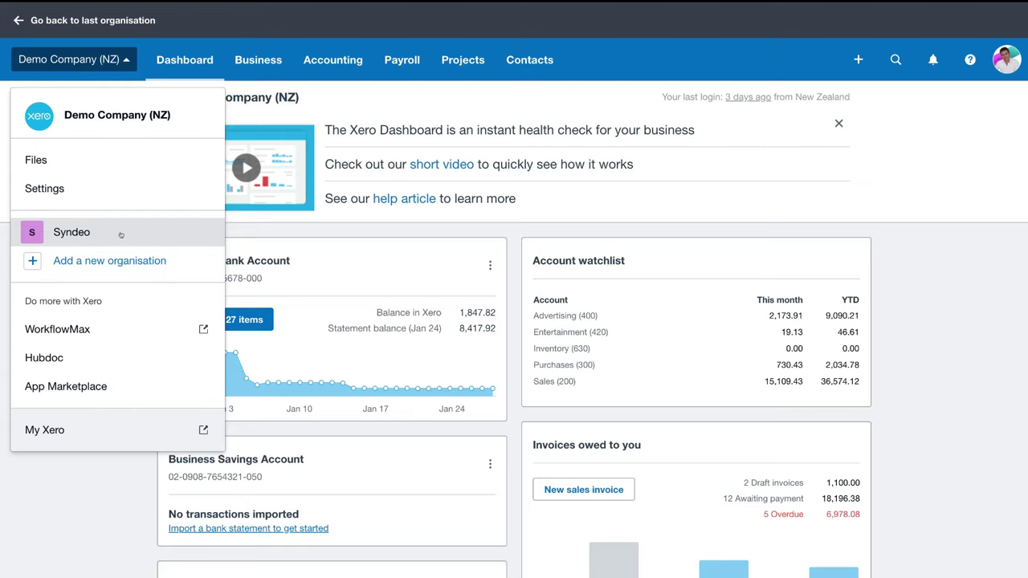
left_click(61, 191)
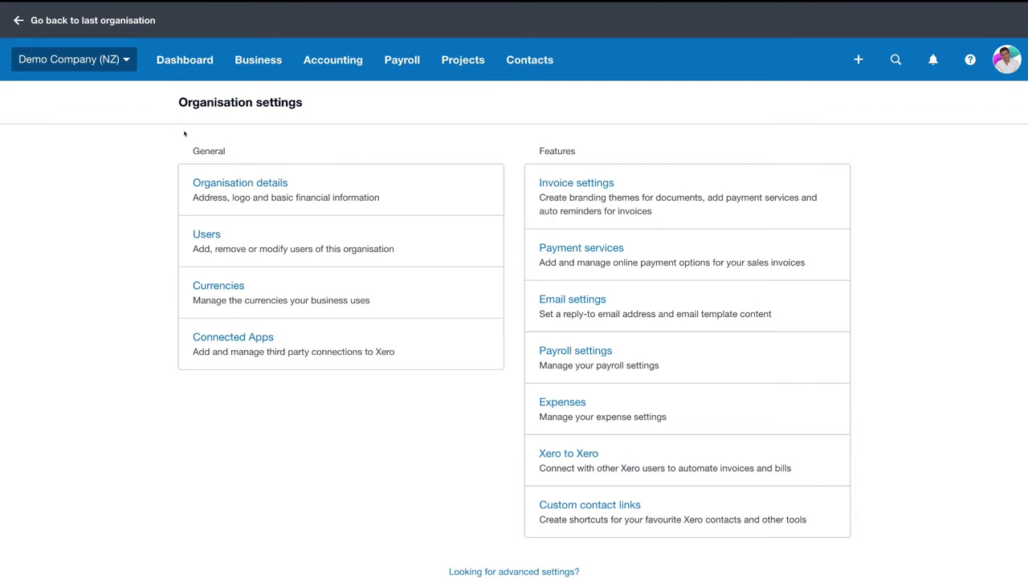
left_click(262, 185)
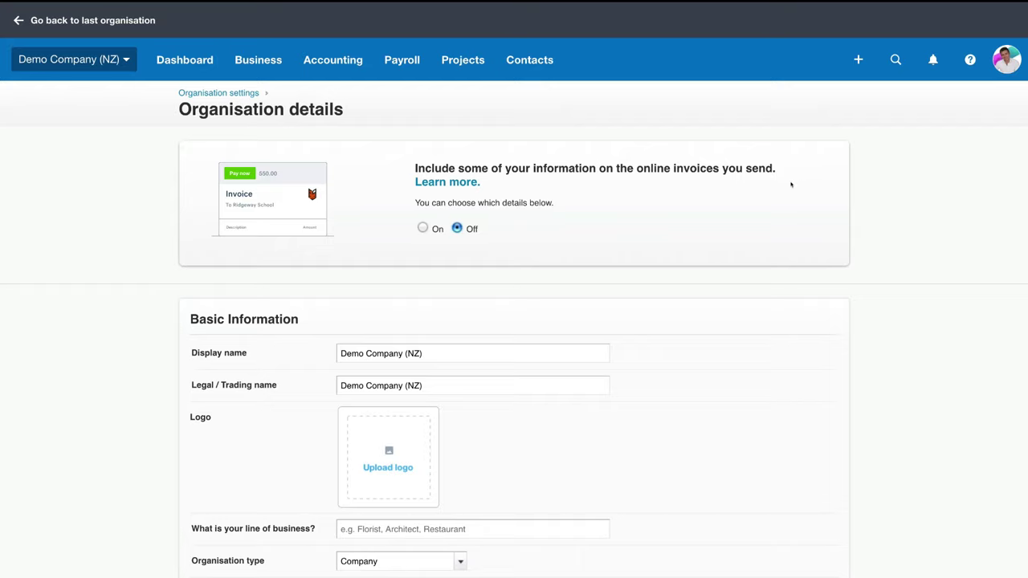
left_click(422, 228)
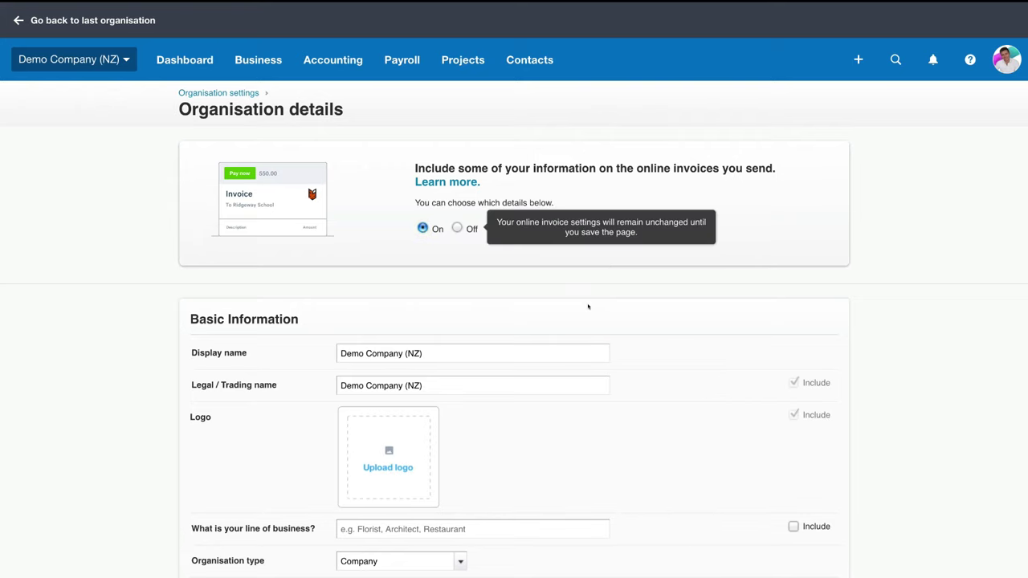
Step: Include the line of business, postal address and physical address on online invoices, and submit the organisation details for saving
scroll(503, 234, "down", 2)
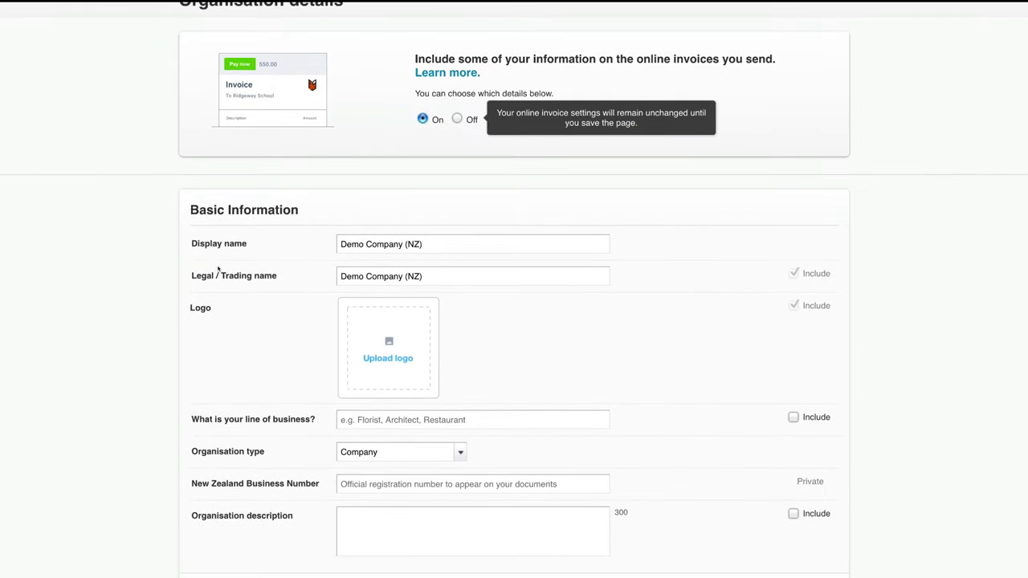
scroll(516, 307, "down", 2)
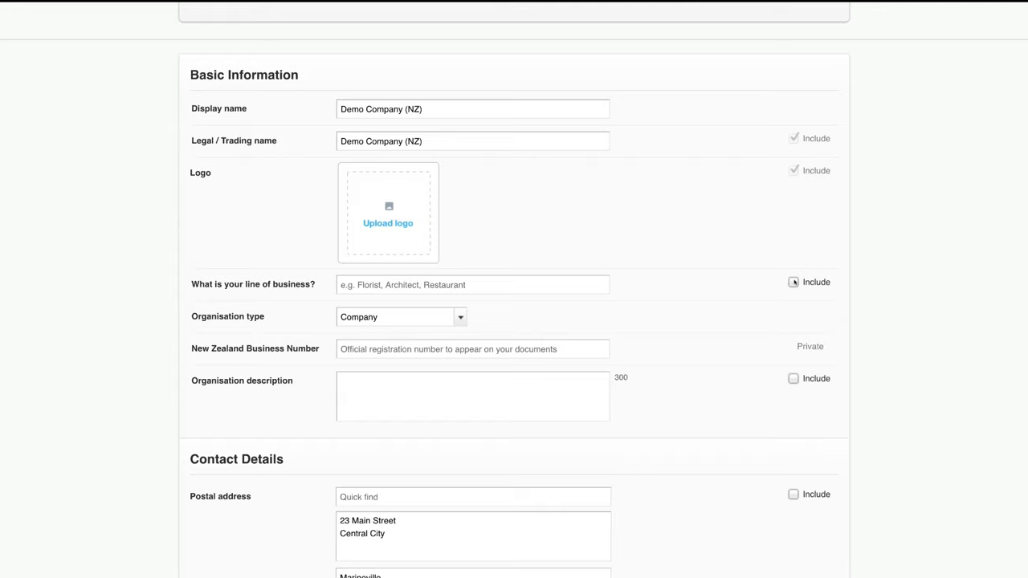
scroll(770, 300, "down", 1)
left_click(794, 219)
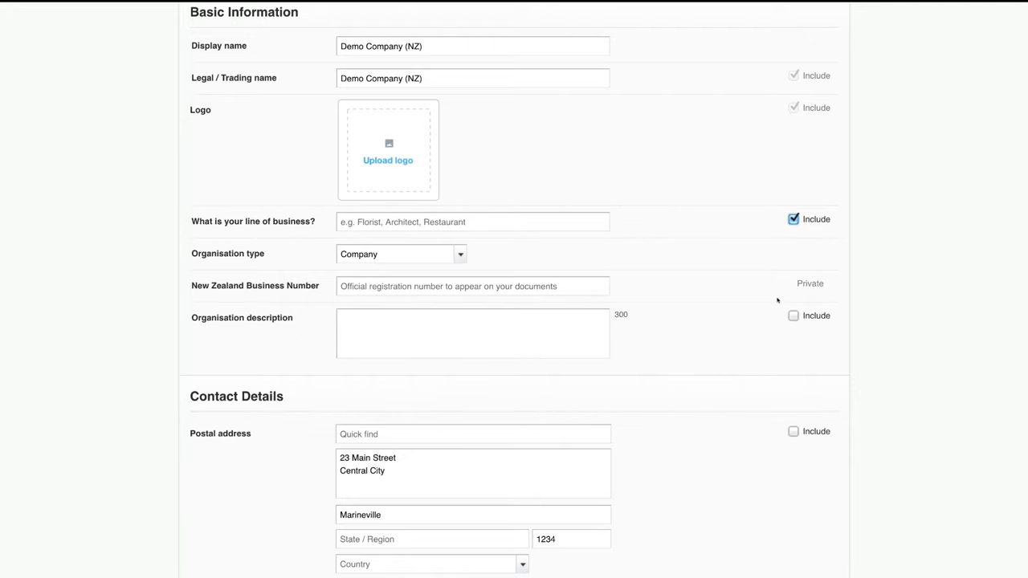
scroll(776, 305, "down", 2)
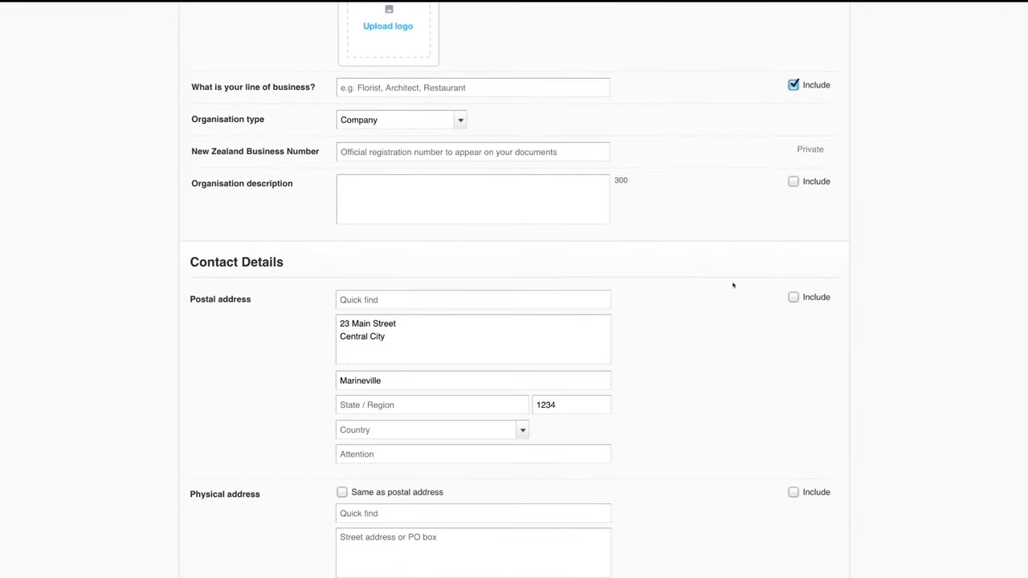
left_click(794, 297)
left_click(794, 492)
scroll(788, 441, "down", 7)
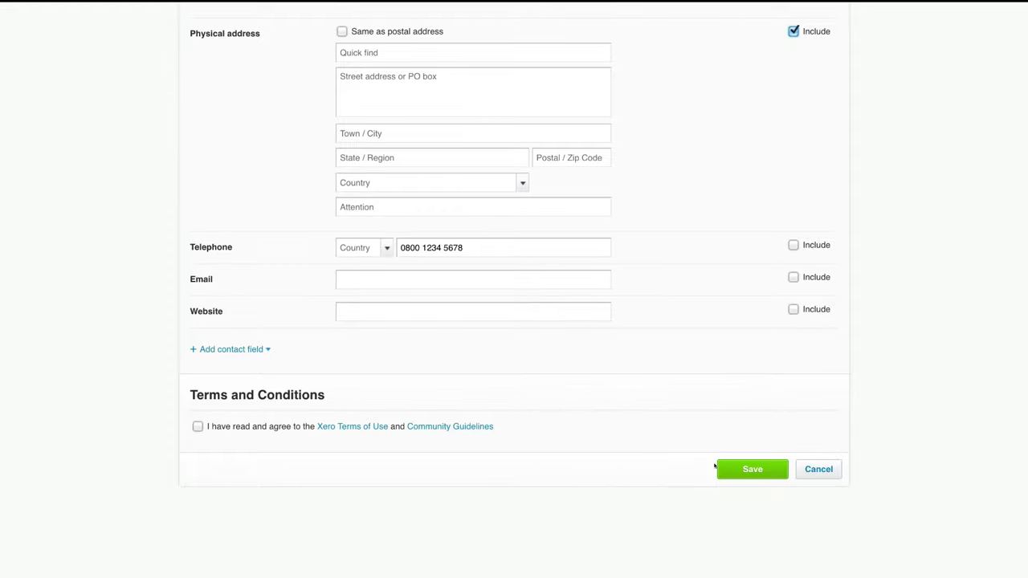
left_click(747, 471)
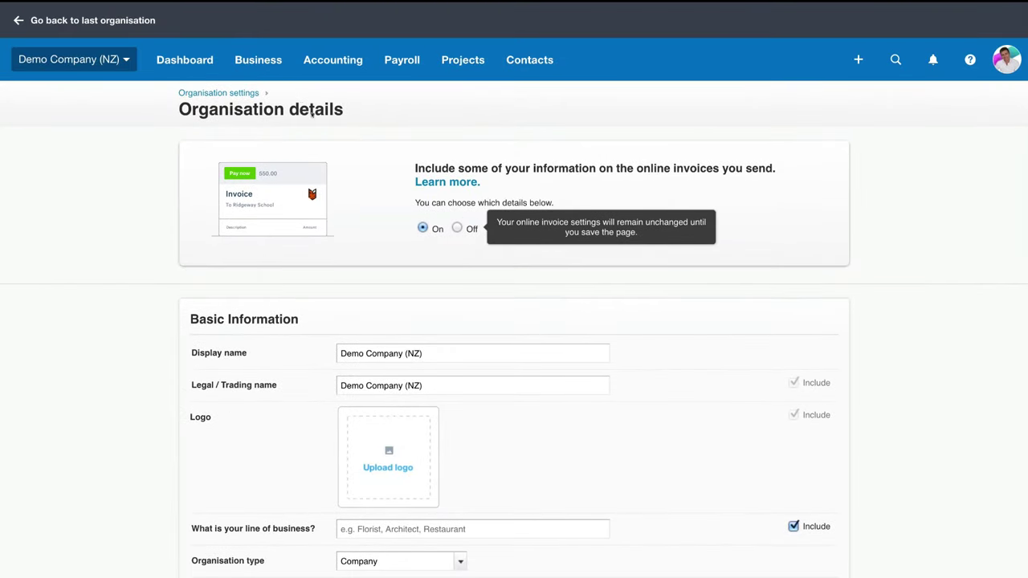
Step: Leave the organisation details and look over all the panels on the dashboard
left_click(220, 92)
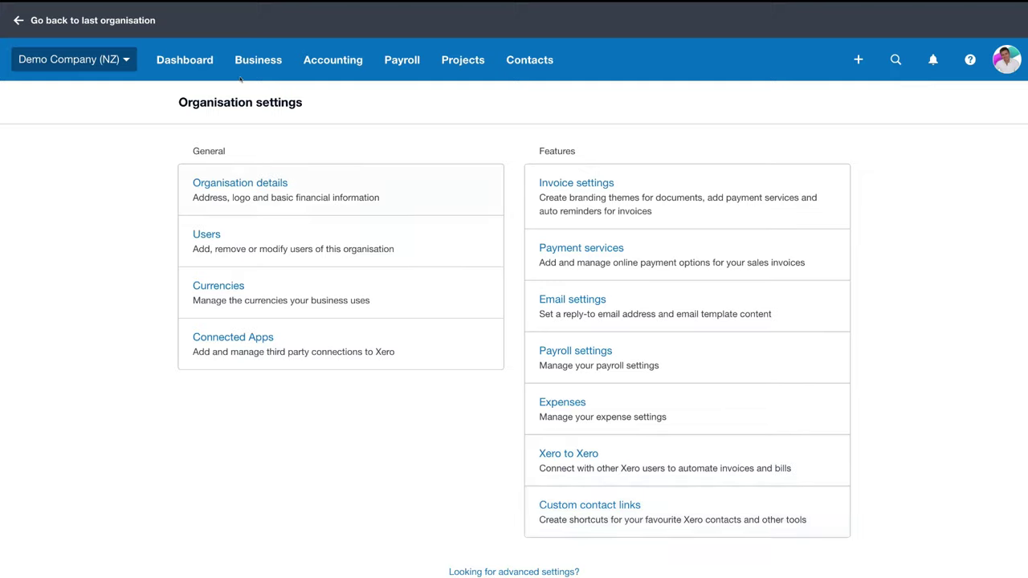
left_click(196, 63)
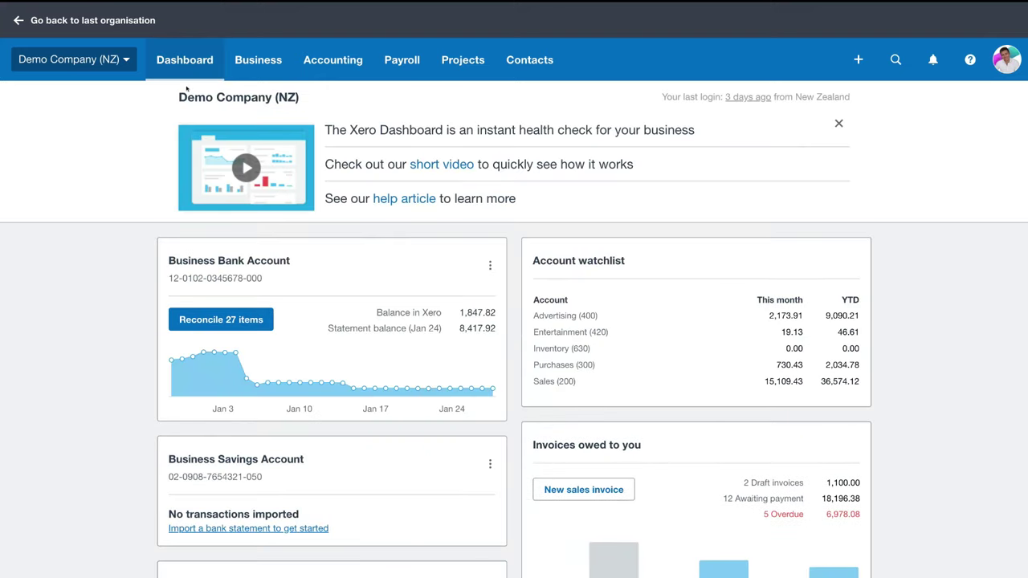
scroll(113, 257, "down", 5)
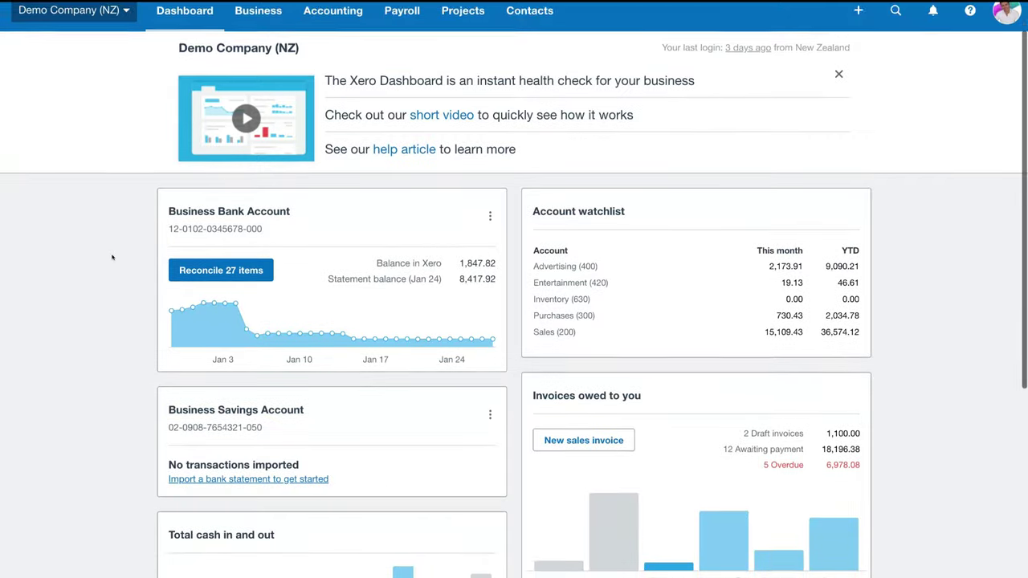
scroll(112, 257, "up", 4)
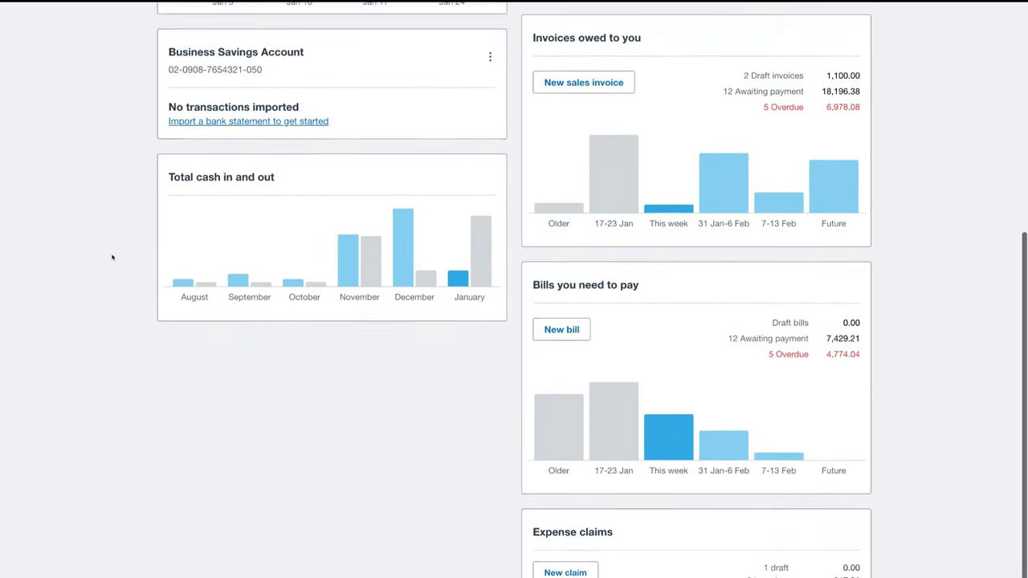
scroll(112, 257, "up", 1)
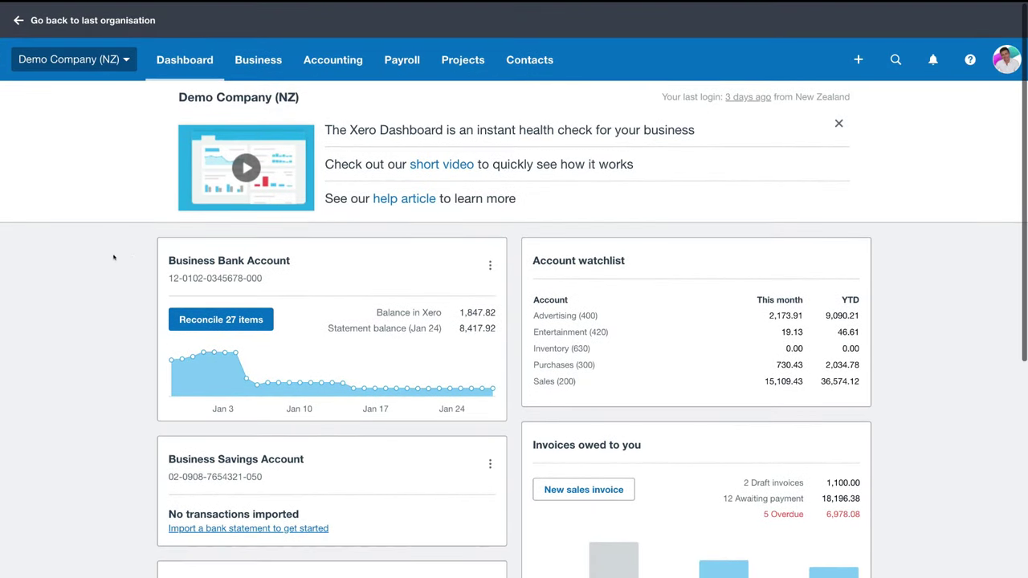
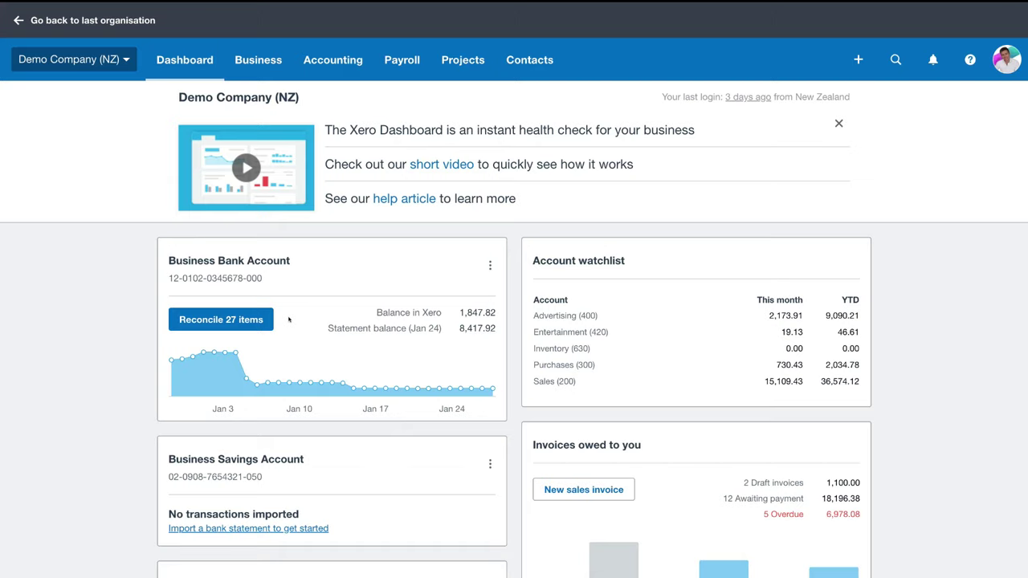
Step: Review the organisation's bank accounts and open the bank selection for adding a new bank account
left_click(332, 63)
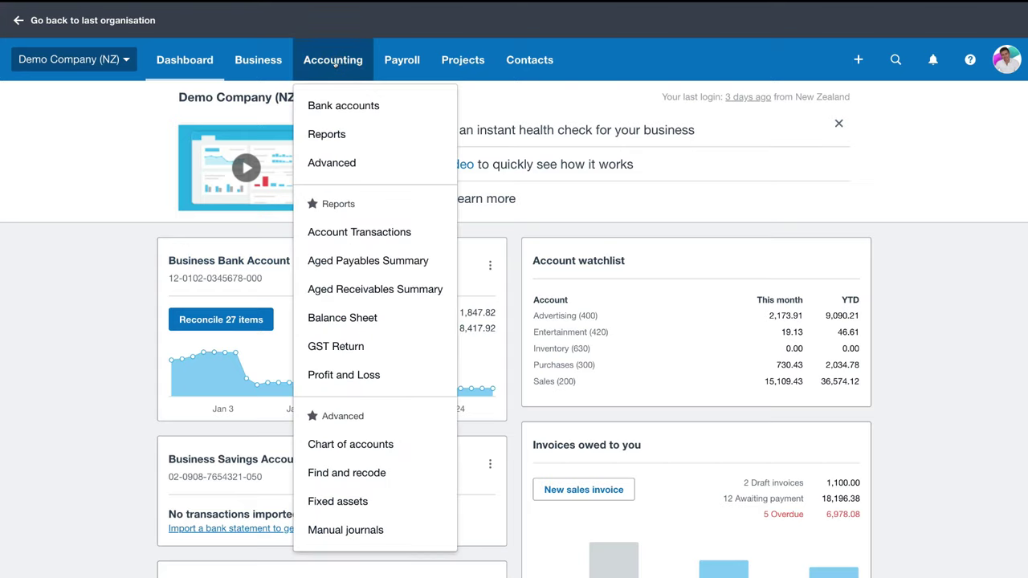
left_click(401, 109)
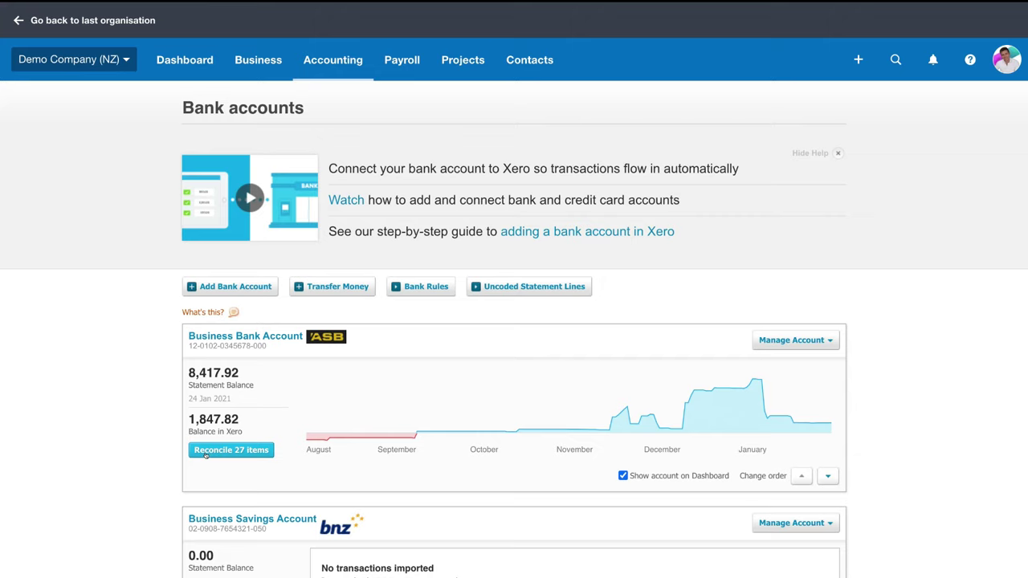
scroll(205, 456, "down", 1)
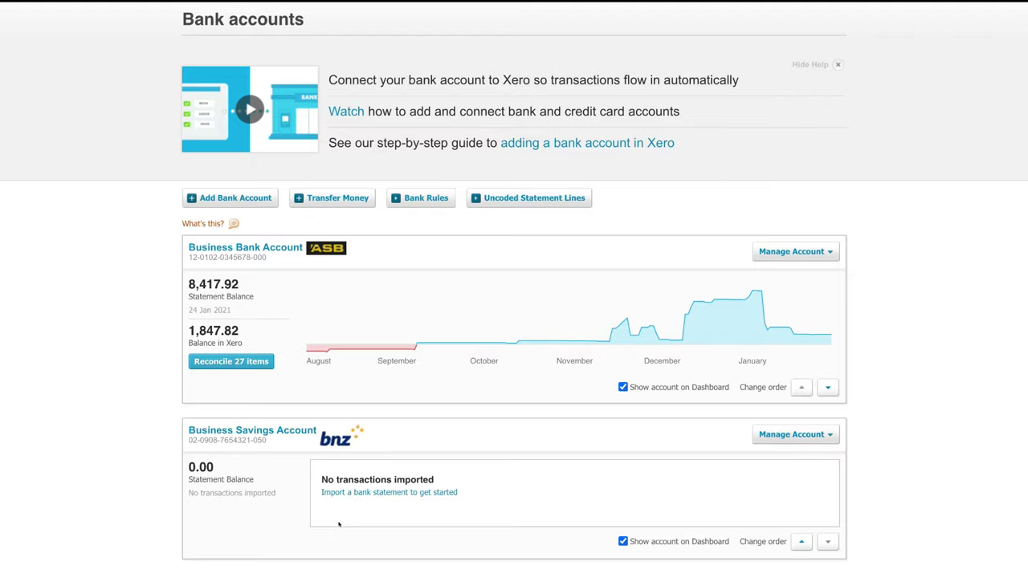
left_click(235, 197)
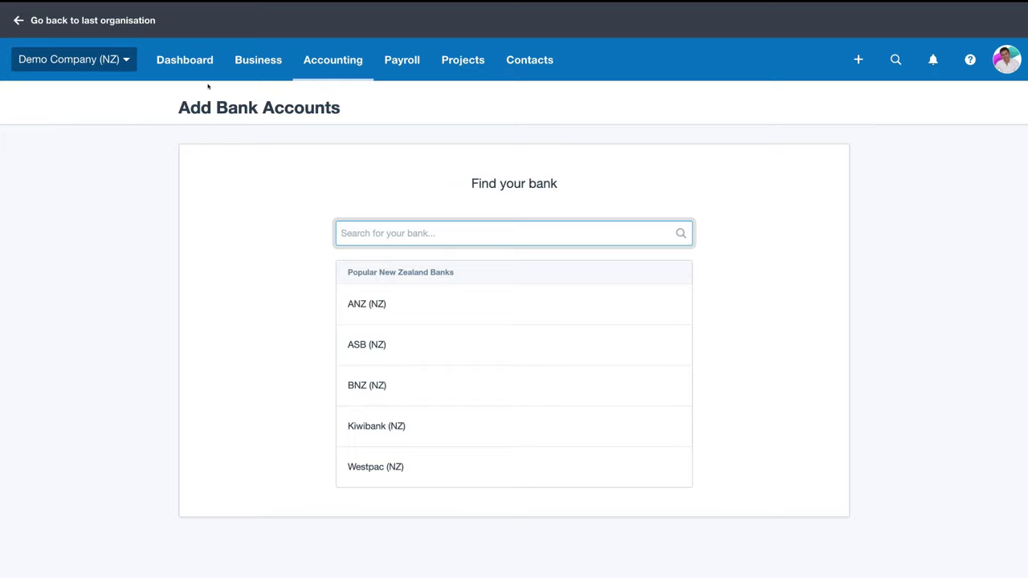
Step: Return to the dashboard and examine the bank account, account watchlist and invoices panels
left_click(186, 66)
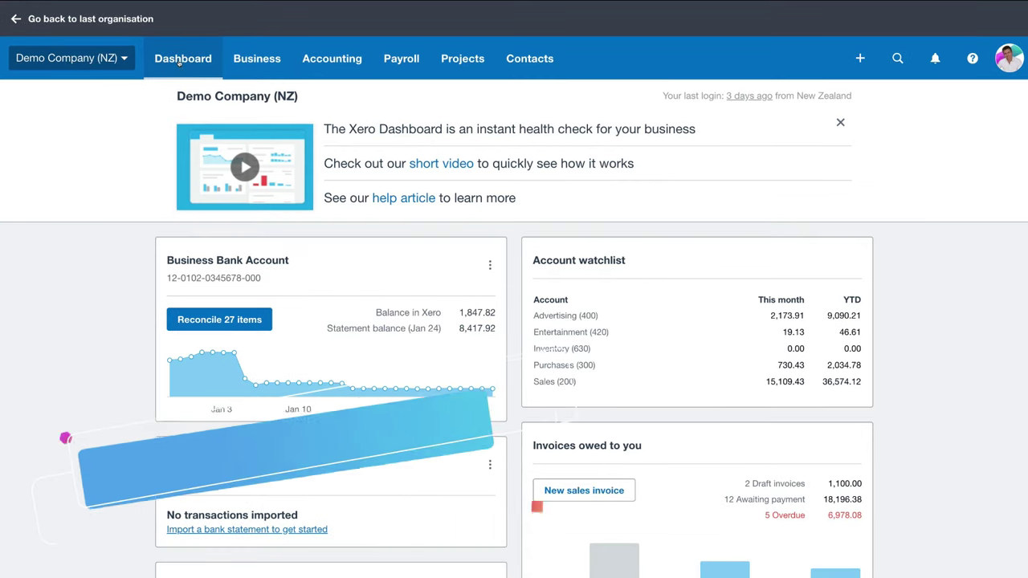
scroll(128, 299, "down", 2)
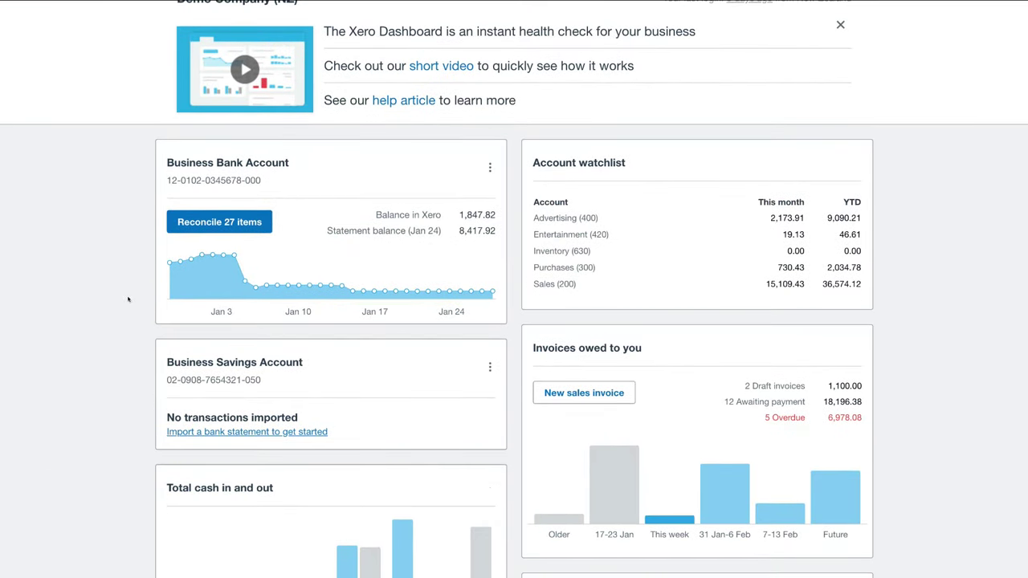
scroll(128, 299, "down", 1)
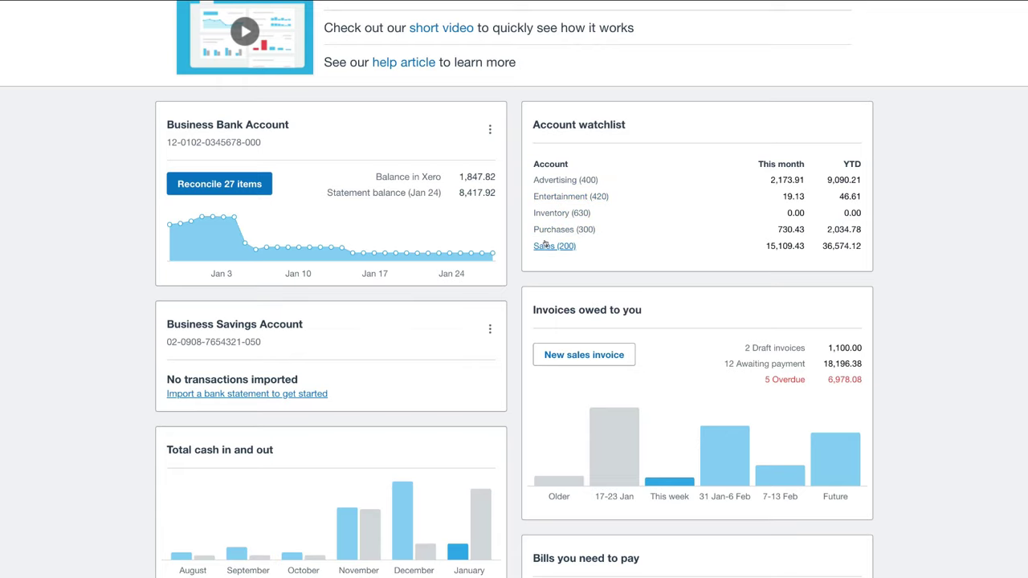
scroll(636, 170, "up", 3)
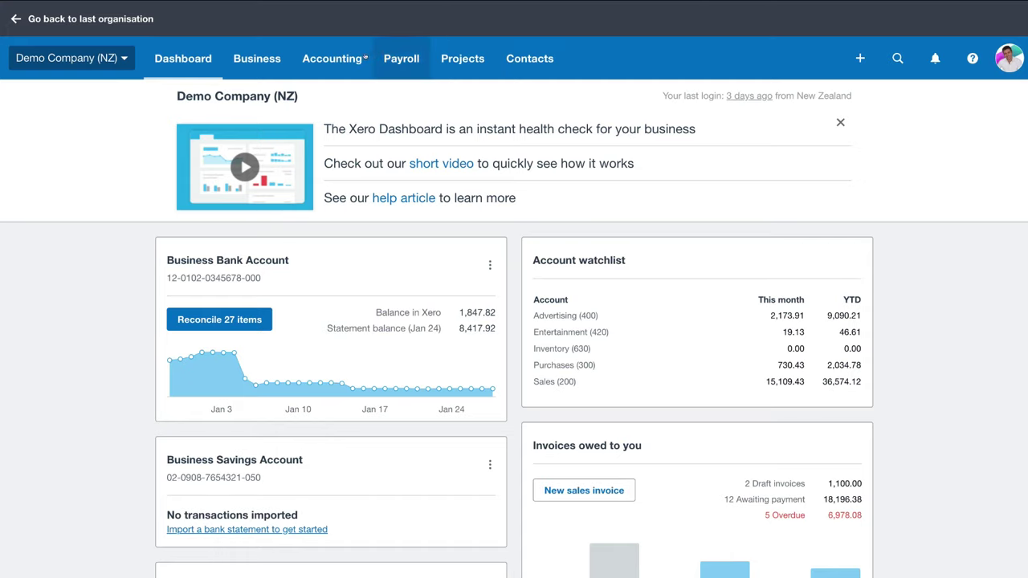
Step: In the chart of accounts, set the Other Revenue account to show on the dashboard watchlist and save it
left_click(336, 62)
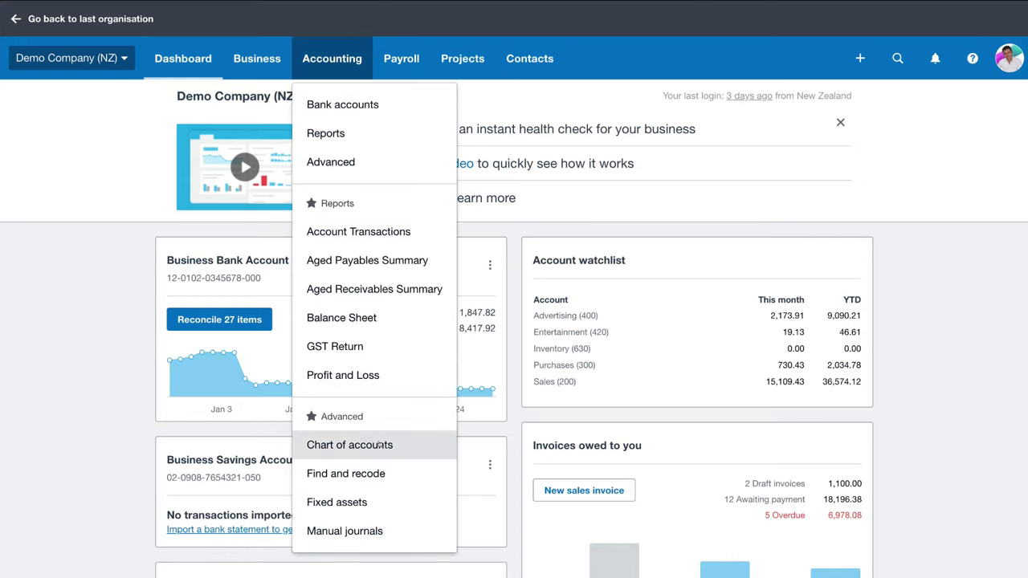
left_click(393, 445)
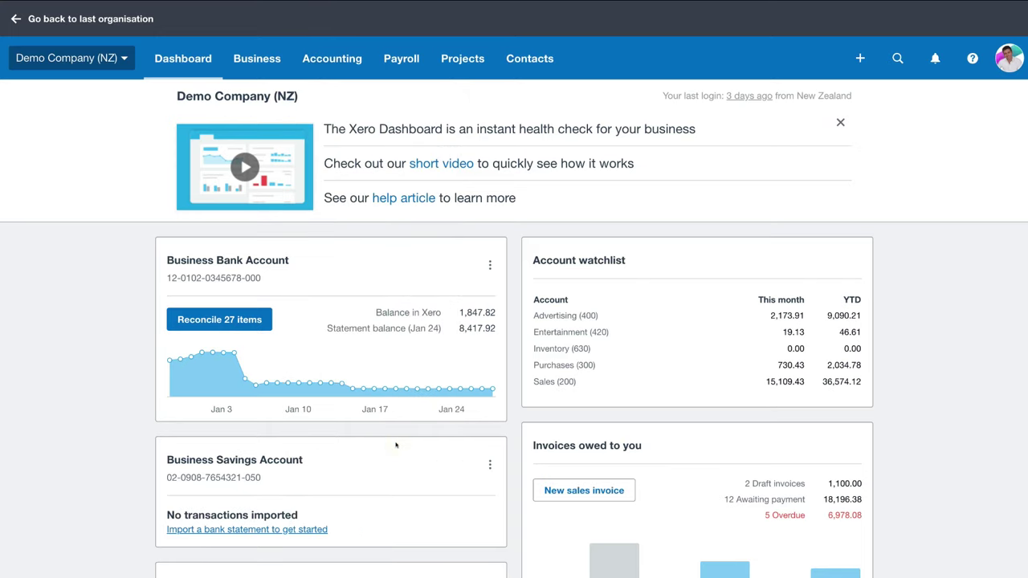
scroll(378, 245, "down", 2)
scroll(378, 245, "down", 2)
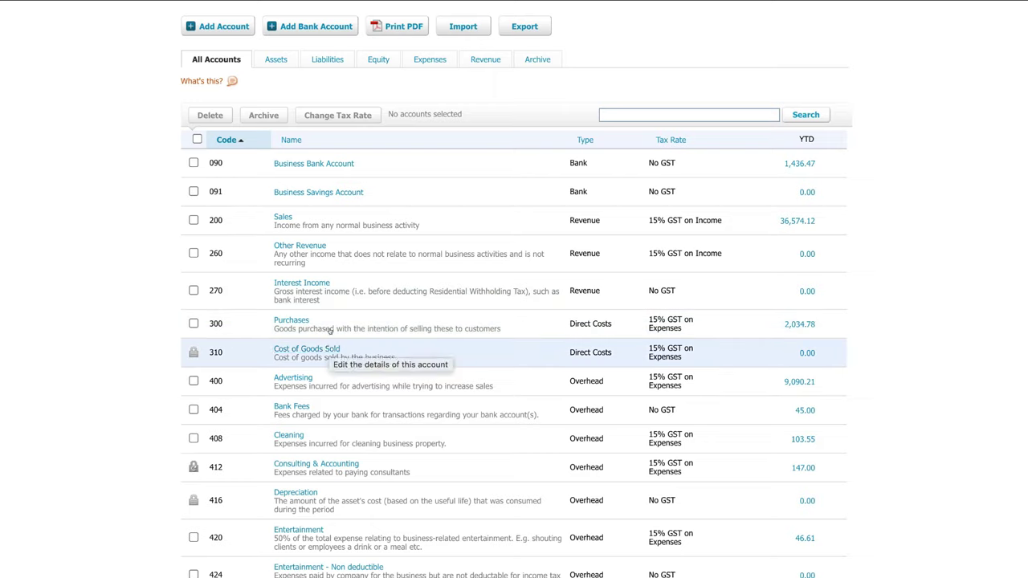
left_click(295, 246)
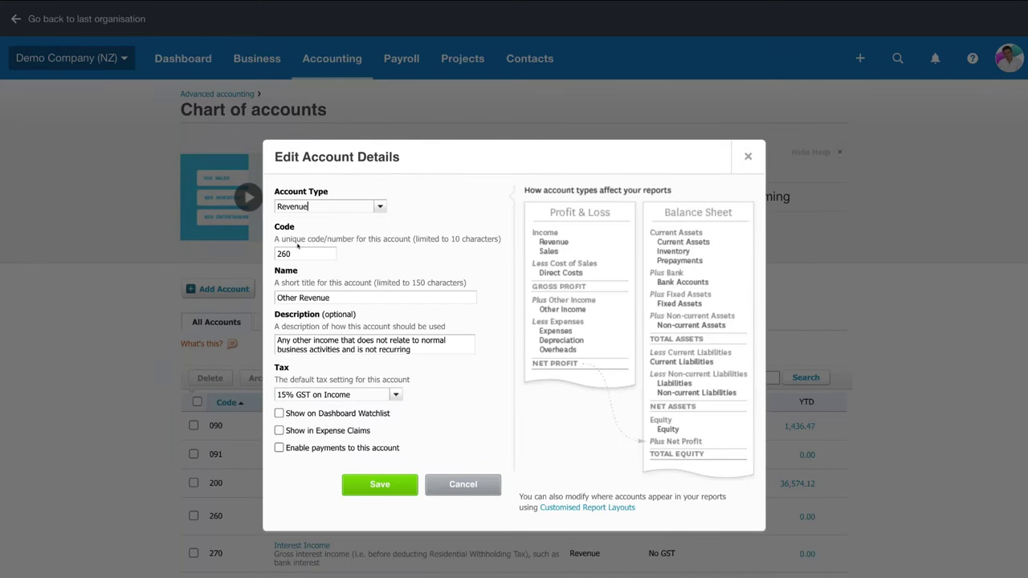
left_click(275, 414)
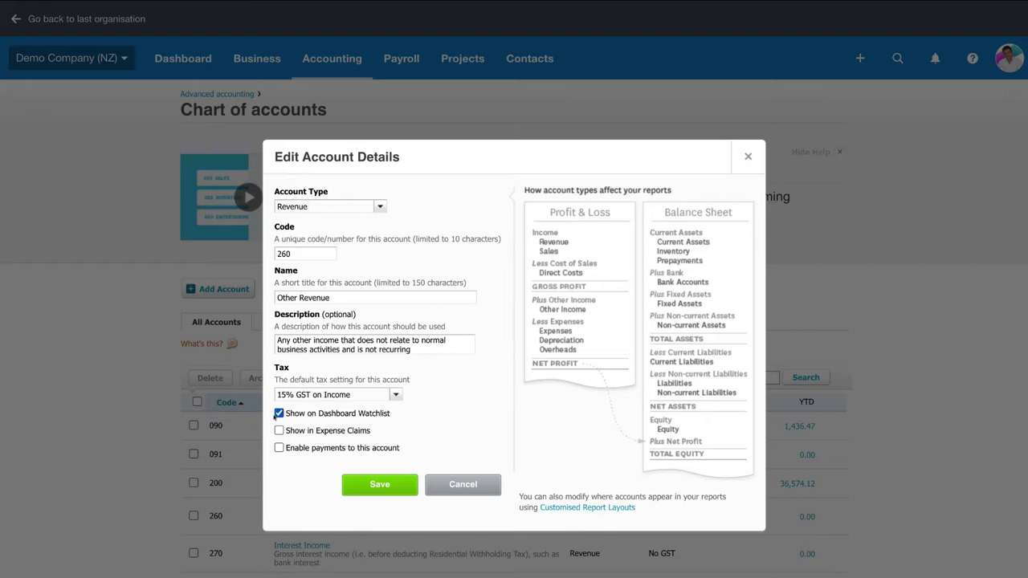
left_click(390, 487)
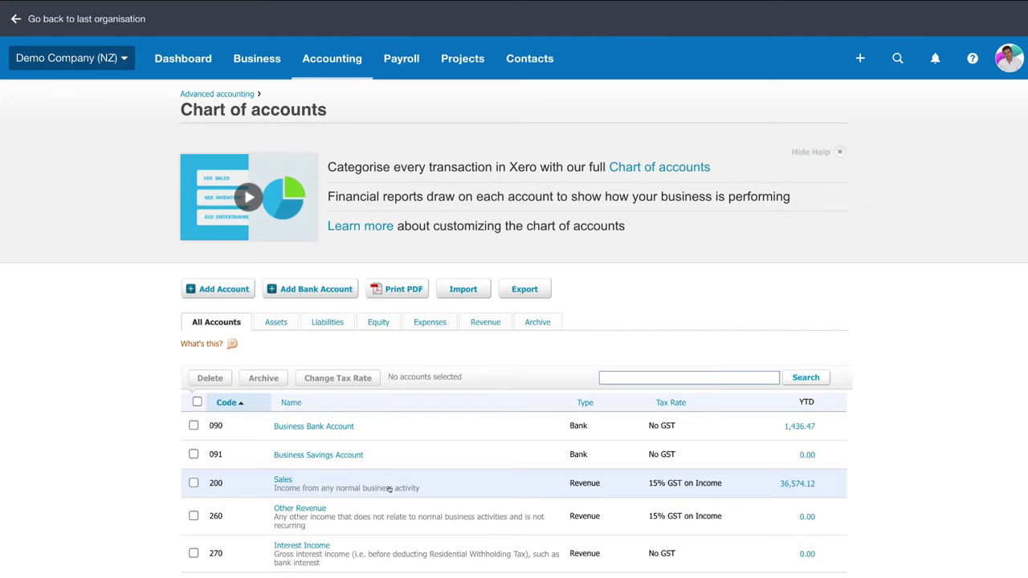
Step: Go back to the dashboard and check the account watchlist, invoices owed and bills to pay
left_click(181, 64)
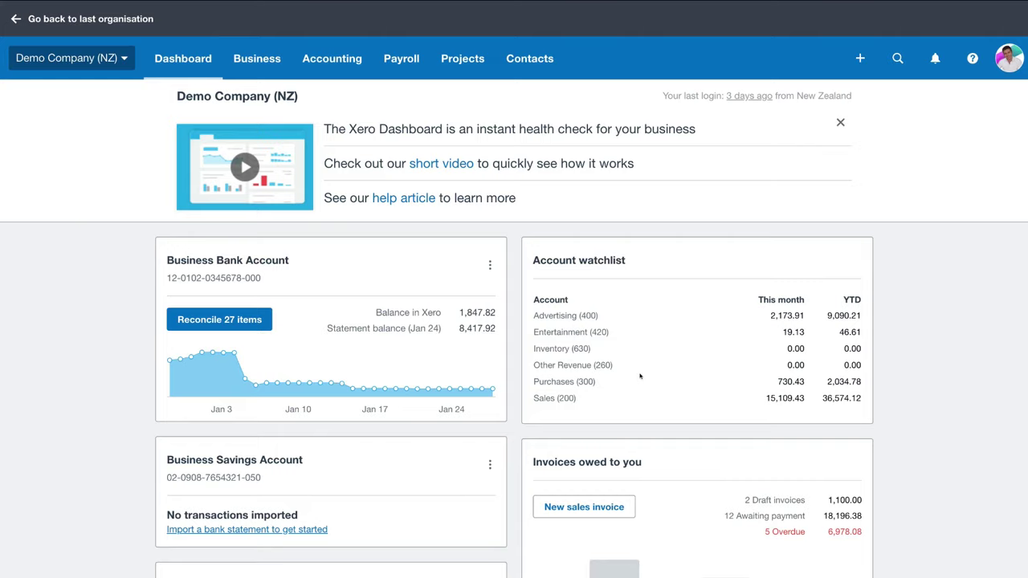
scroll(619, 471, "down", 3)
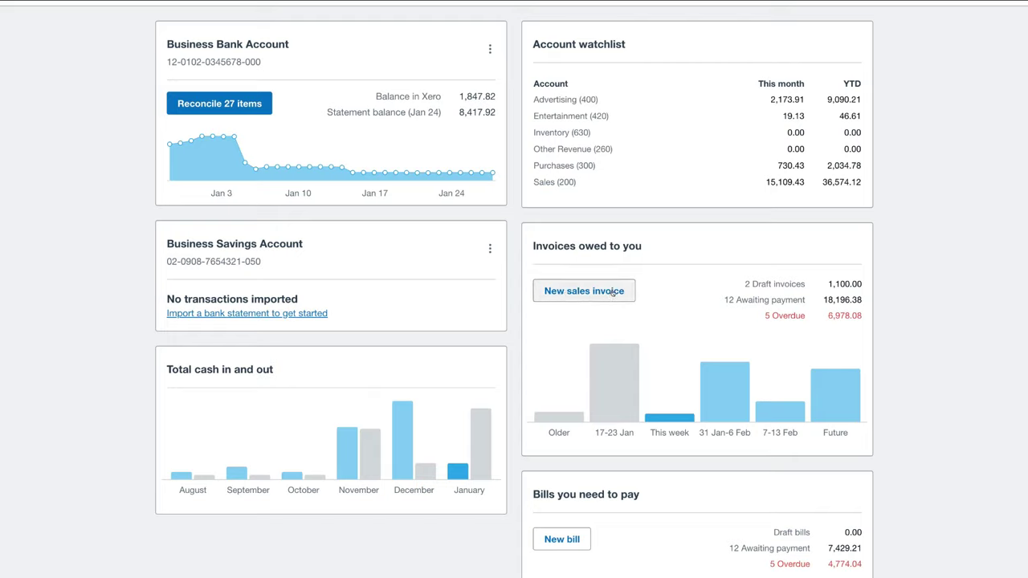
scroll(612, 293, "down", 3)
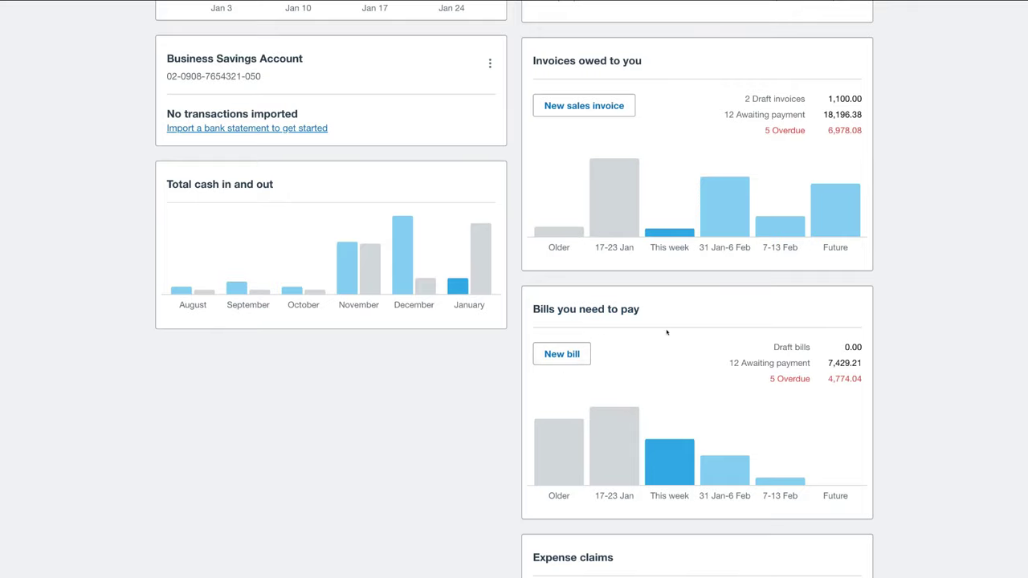
Step: Start editing the dashboard layout and hide the Business Savings Account panel
scroll(667, 332, "down", 2)
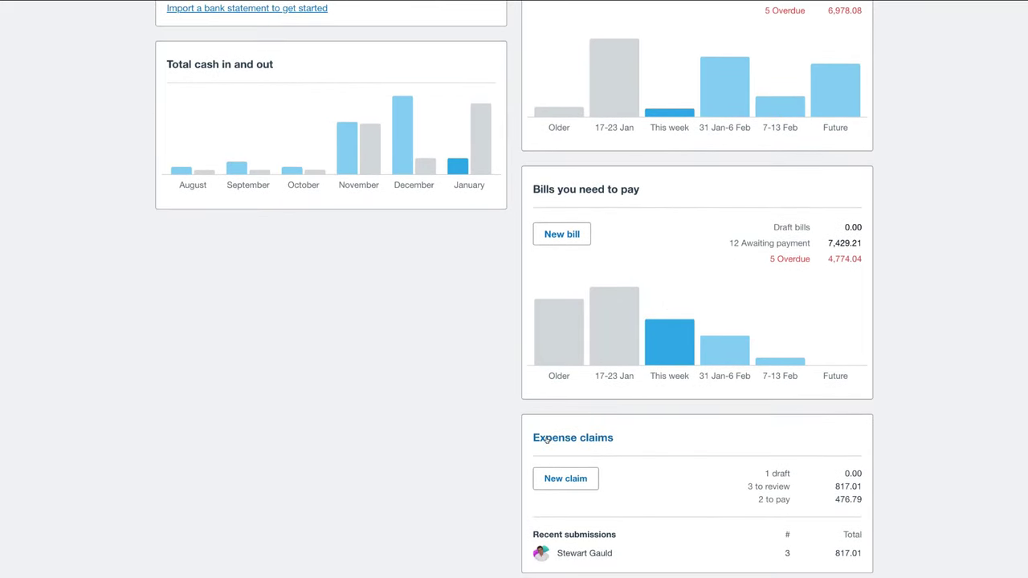
scroll(606, 438, "down", 1)
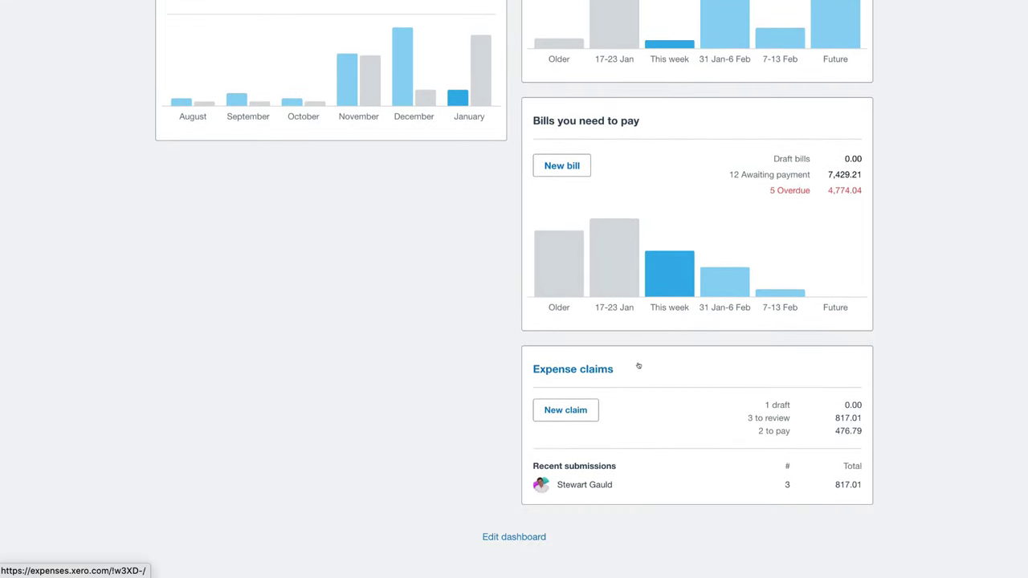
left_click(506, 536)
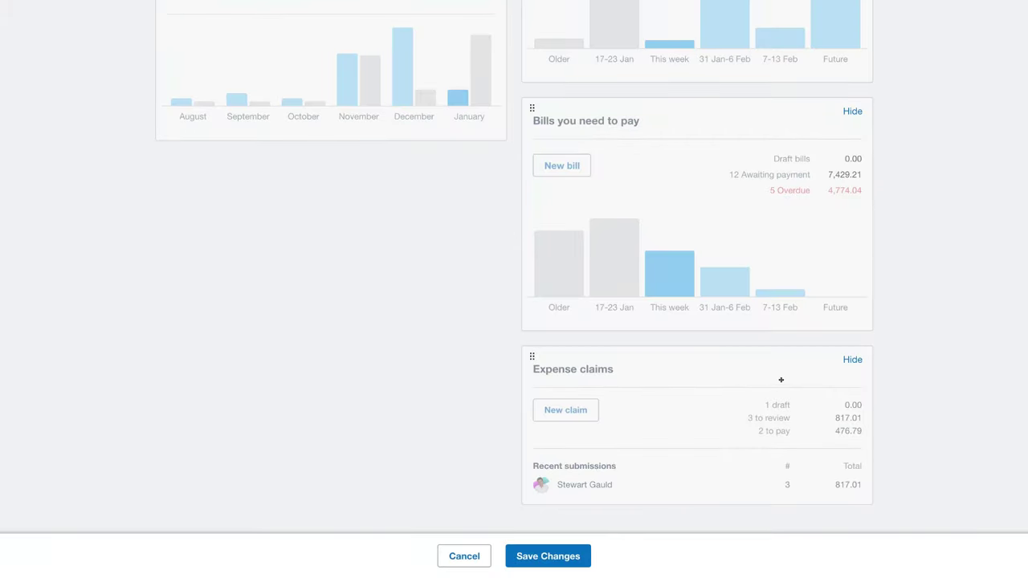
scroll(864, 147, "up", 3)
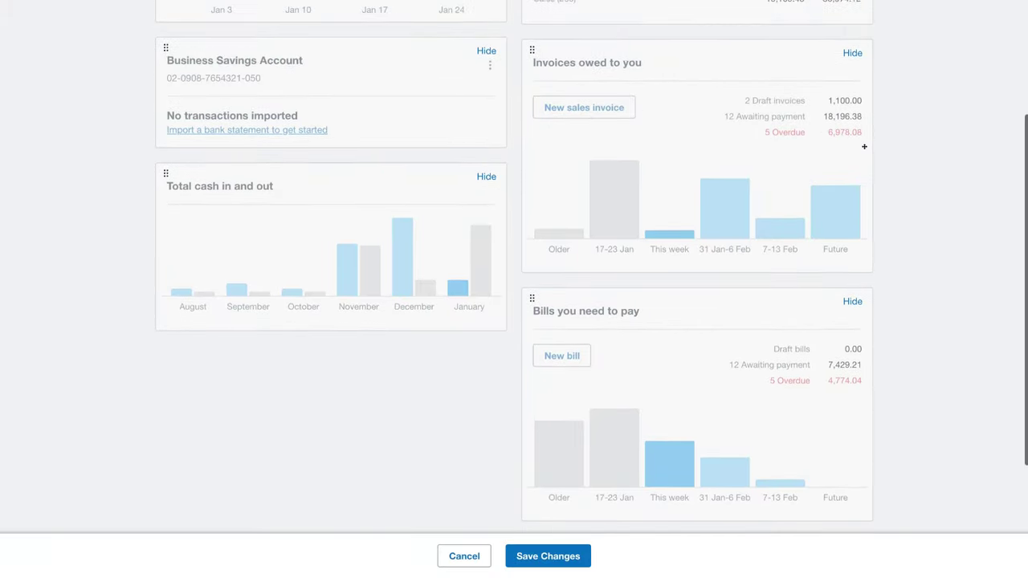
scroll(511, 80, "up", 2)
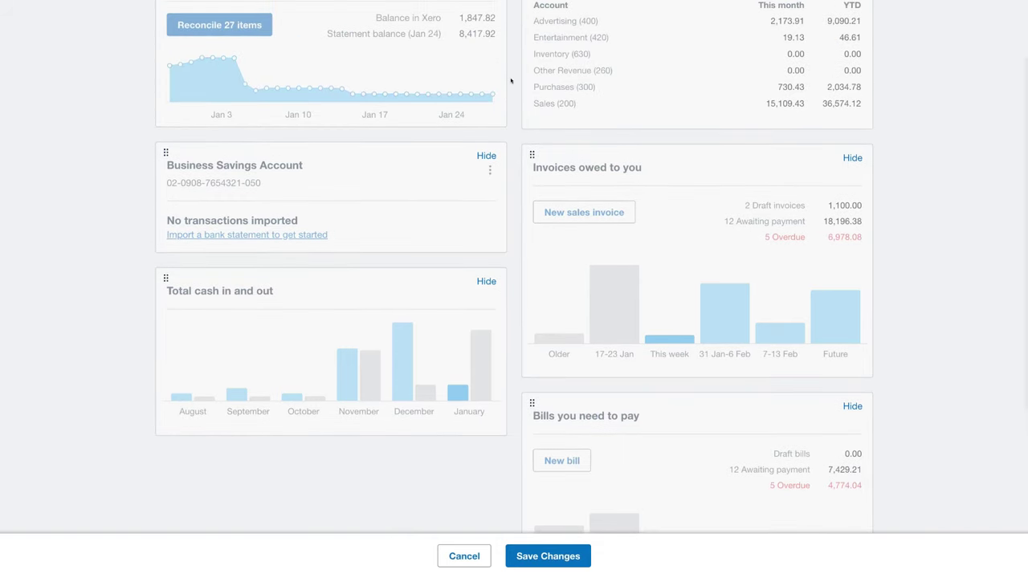
scroll(511, 80, "down", 1)
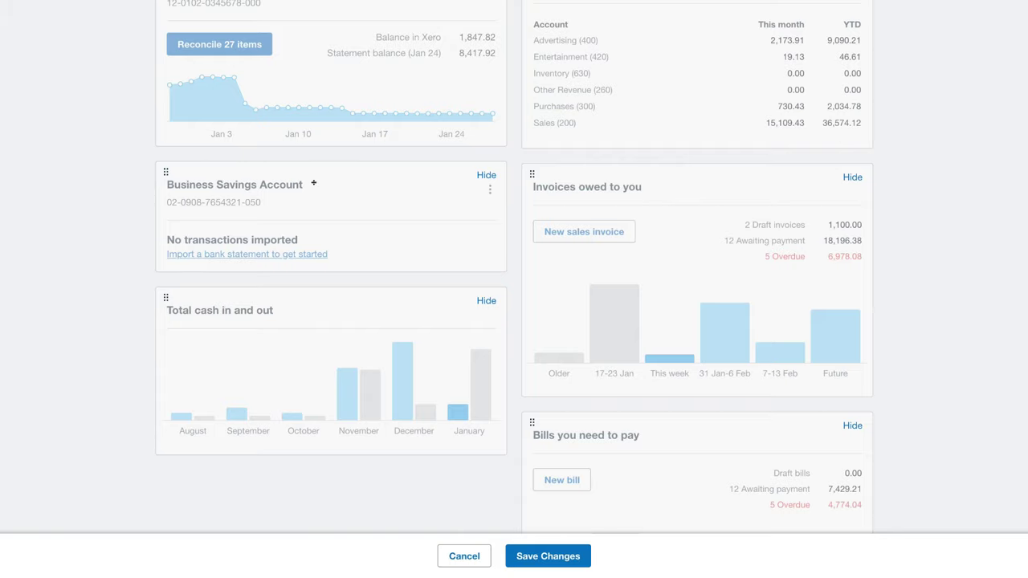
left_click(485, 176)
scroll(729, 258, "down", 3)
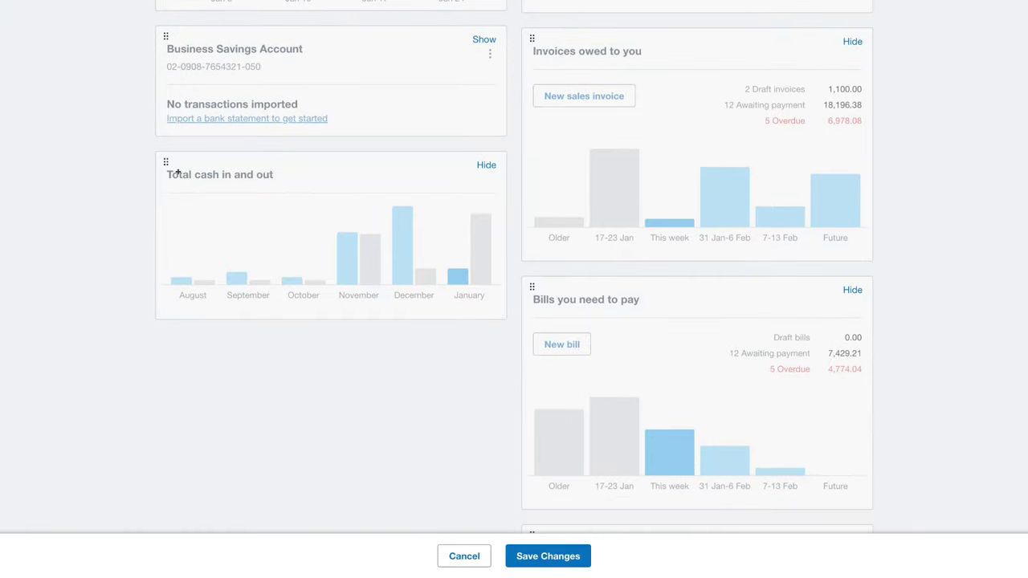
Step: Move the Total cash in and out panel directly above Business Savings Account and save the dashboard changes
left_click_drag(164, 161, 526, 241)
scroll(532, 303, "up", 1)
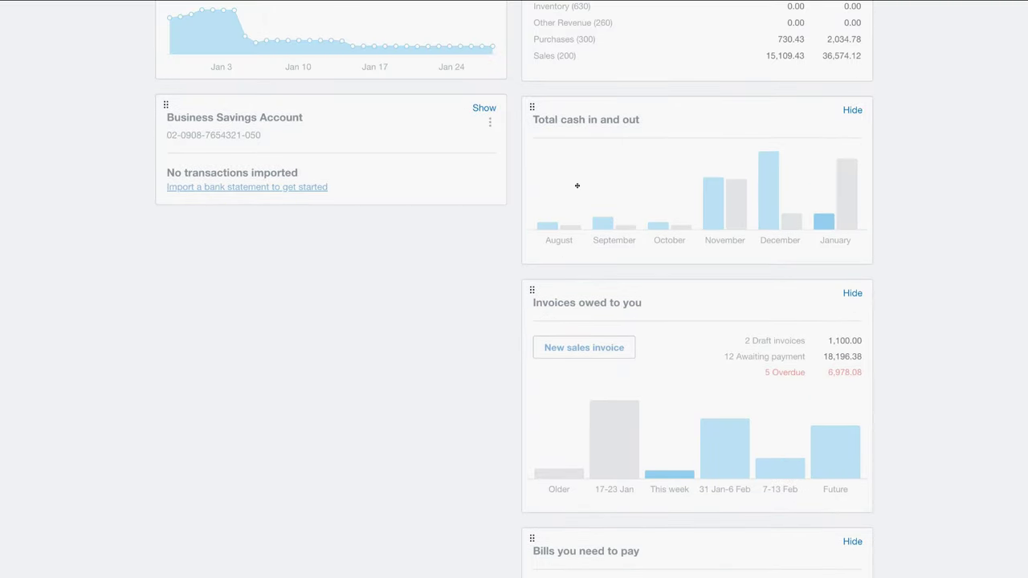
left_click_drag(530, 102, 152, 88)
scroll(152, 88, "up", 2)
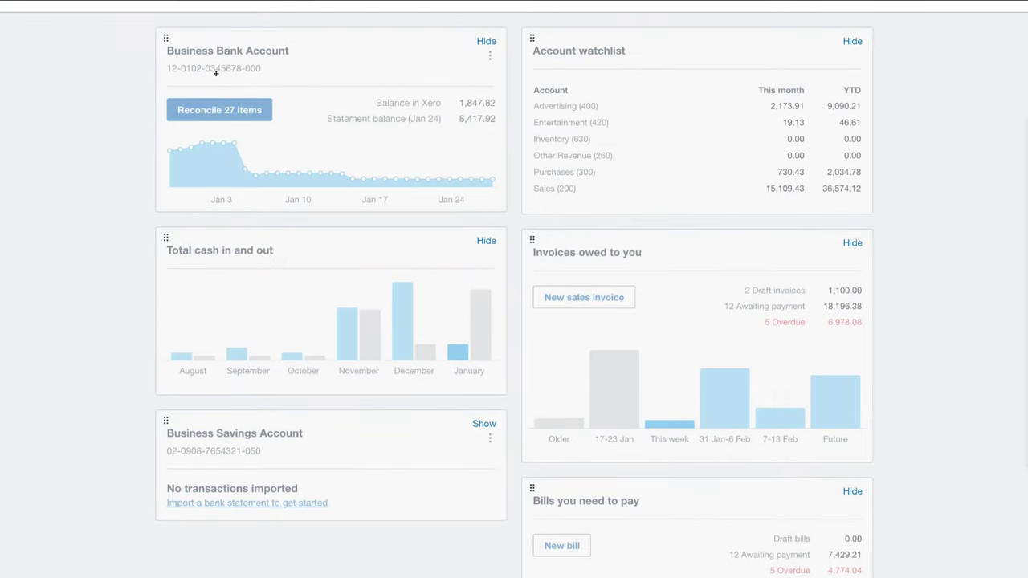
scroll(377, 71, "down", 3)
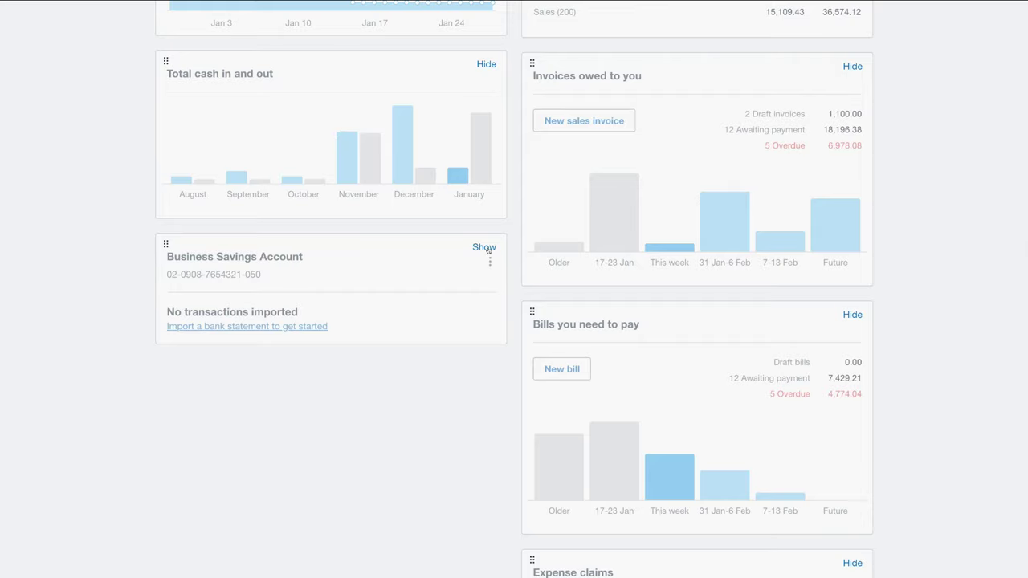
scroll(522, 251, "down", 3)
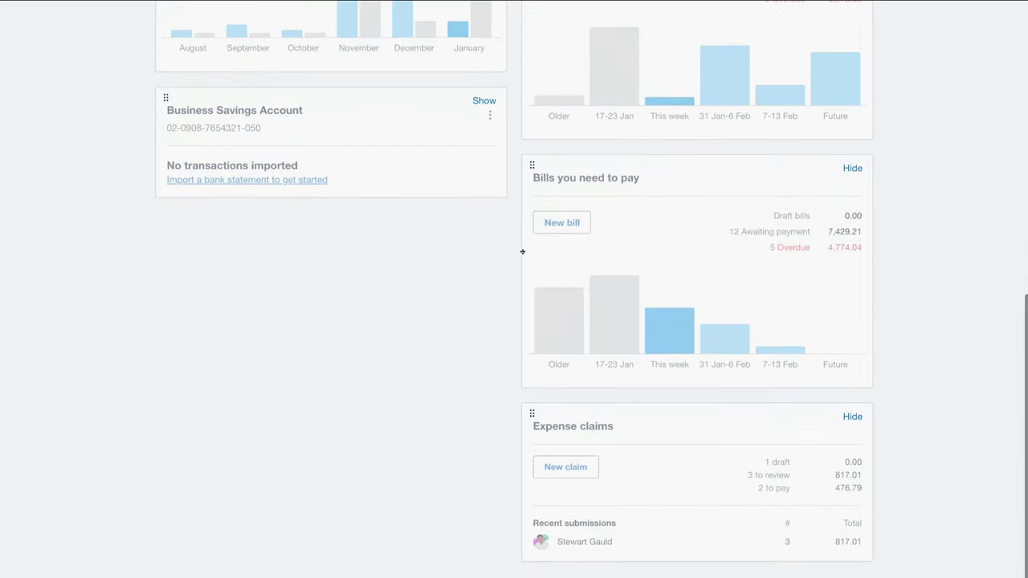
scroll(515, 259, "down", 1)
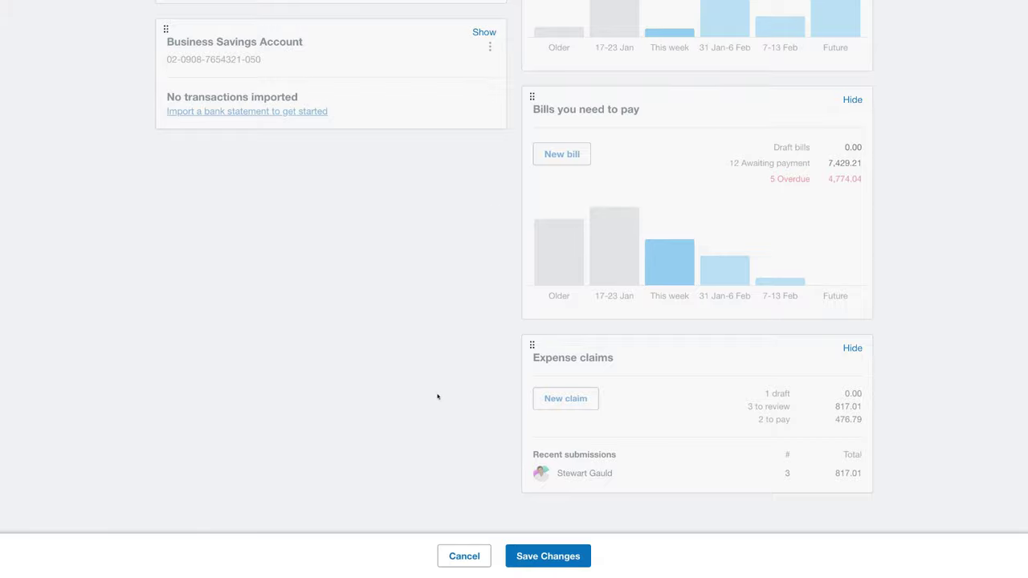
left_click(547, 554)
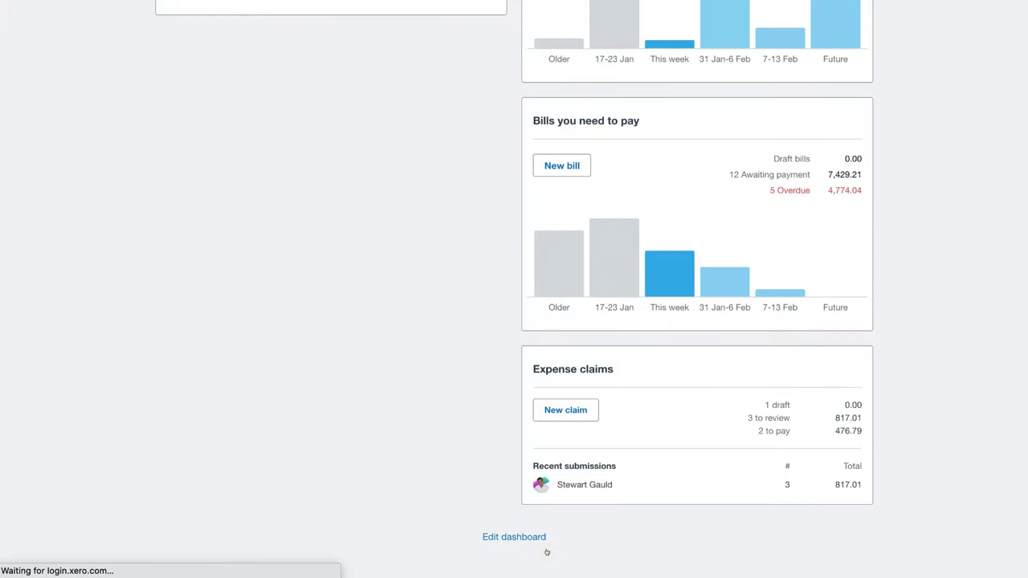
Step: Examine the record types available for creating new entries and the pages offered under Business
scroll(477, 501, "up", 9)
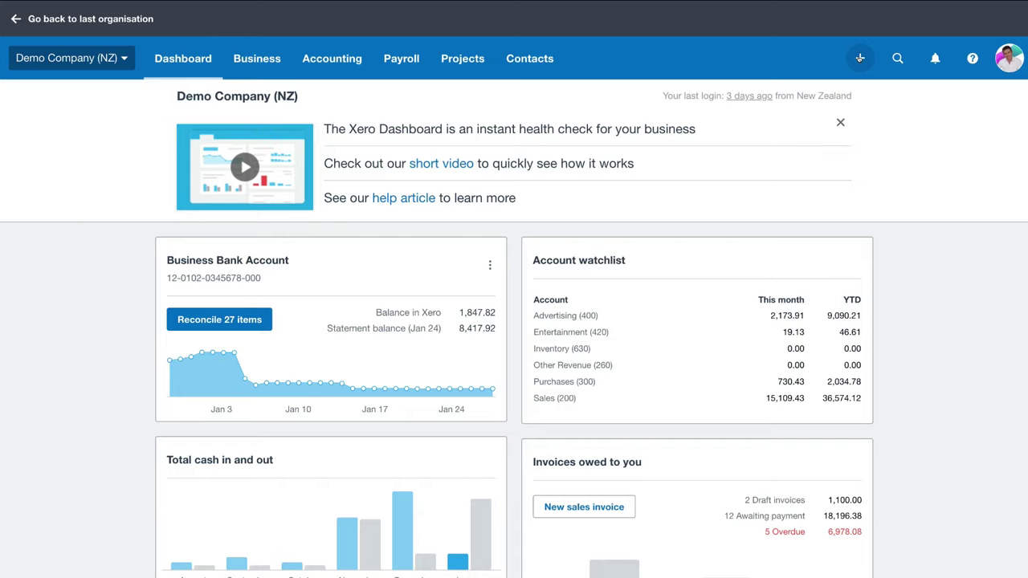
left_click(859, 58)
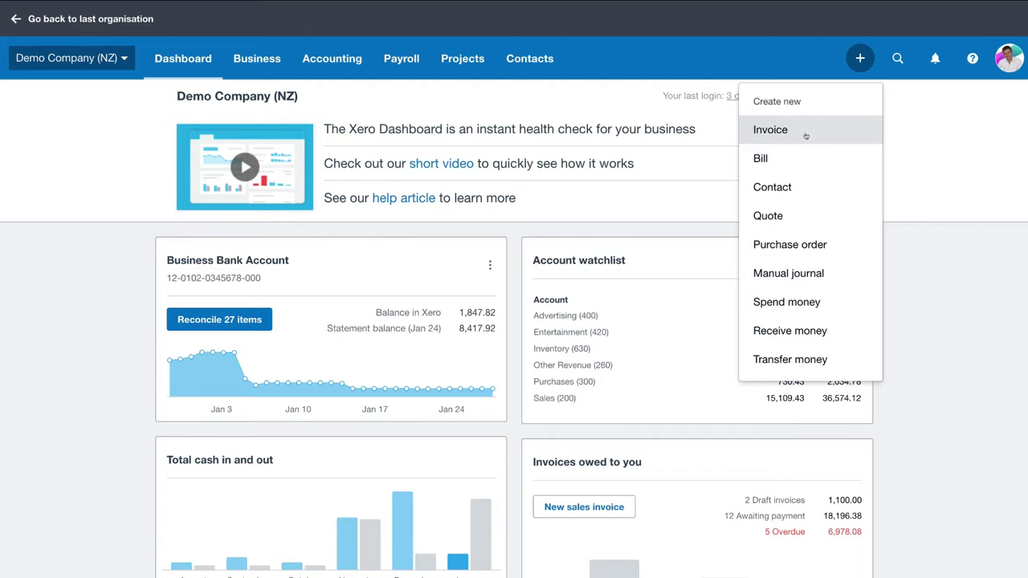
left_click(899, 164)
scroll(900, 163, "down", 3)
scroll(901, 164, "down", 1)
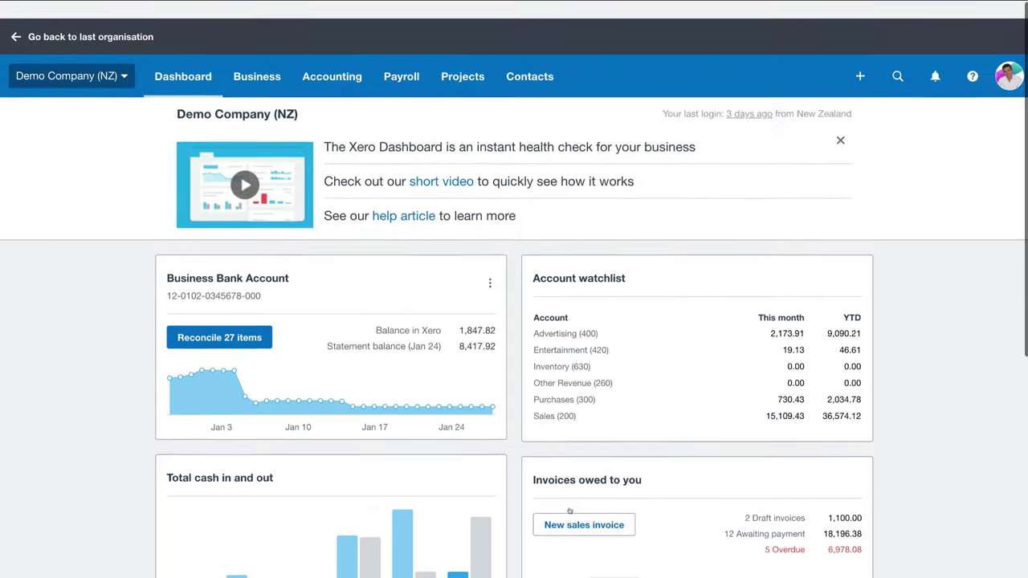
left_click(257, 58)
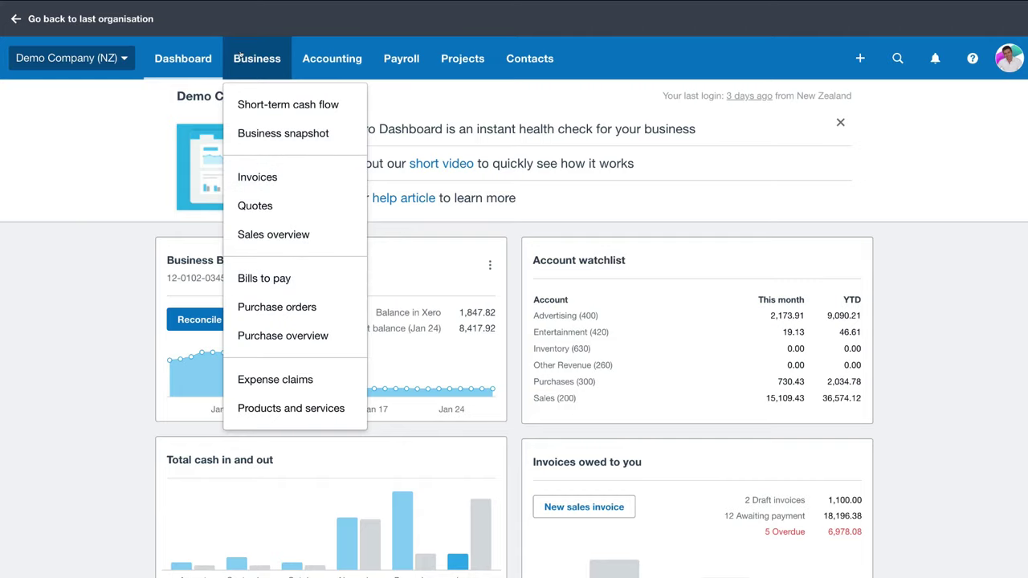
left_click(410, 85)
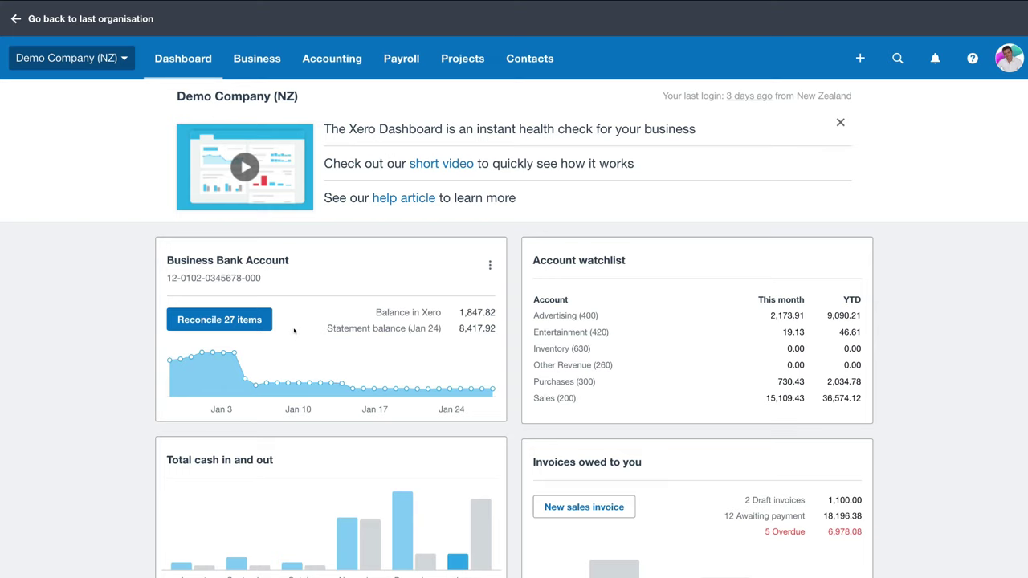
Step: Open the Business Bank Account reconciliation and accept the suggested matches for Ridgeway University and Truxton Property Management
left_click(215, 319)
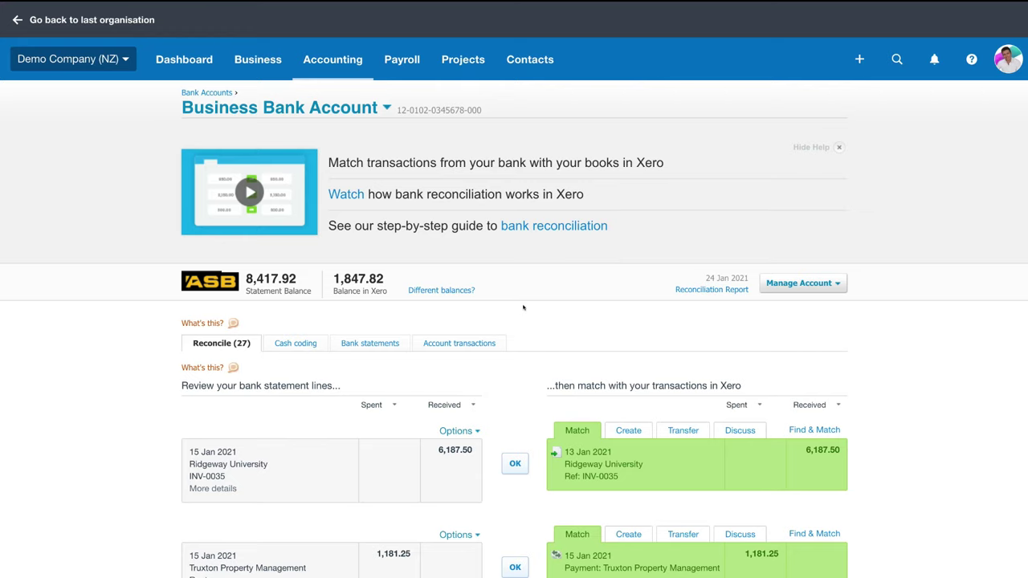
scroll(522, 308, "down", 3)
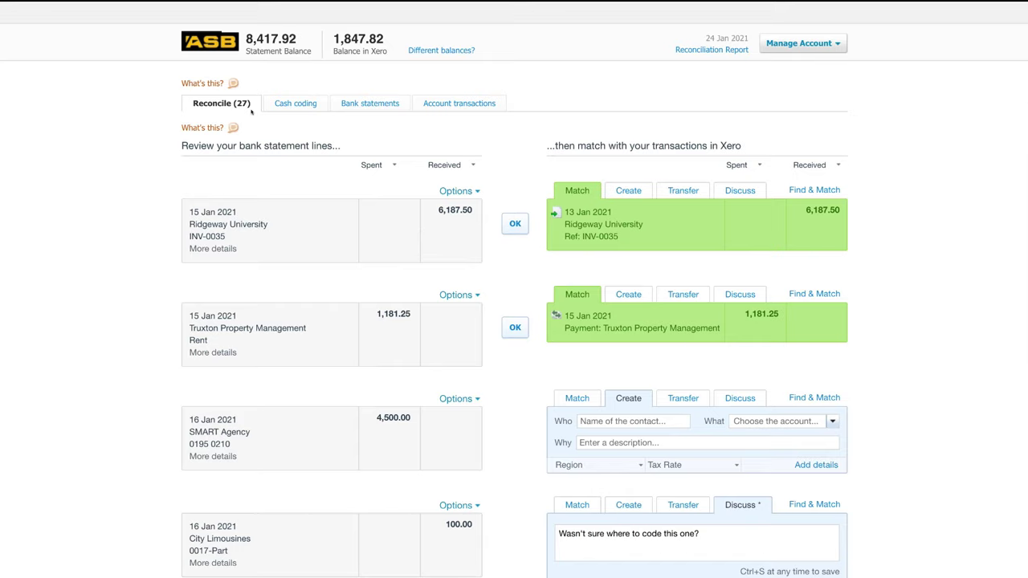
scroll(252, 112, "up", 3)
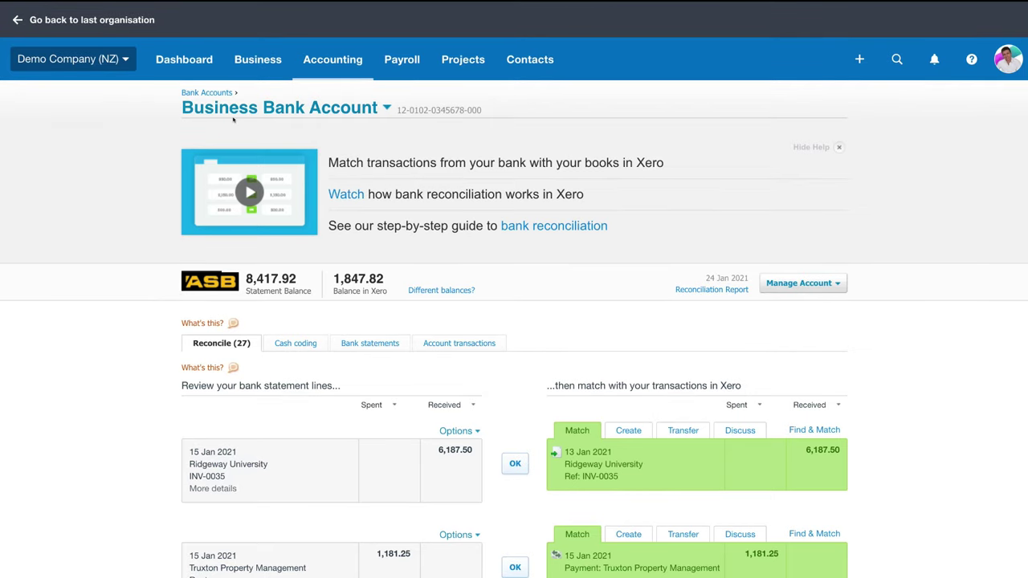
scroll(426, 234, "down", 1)
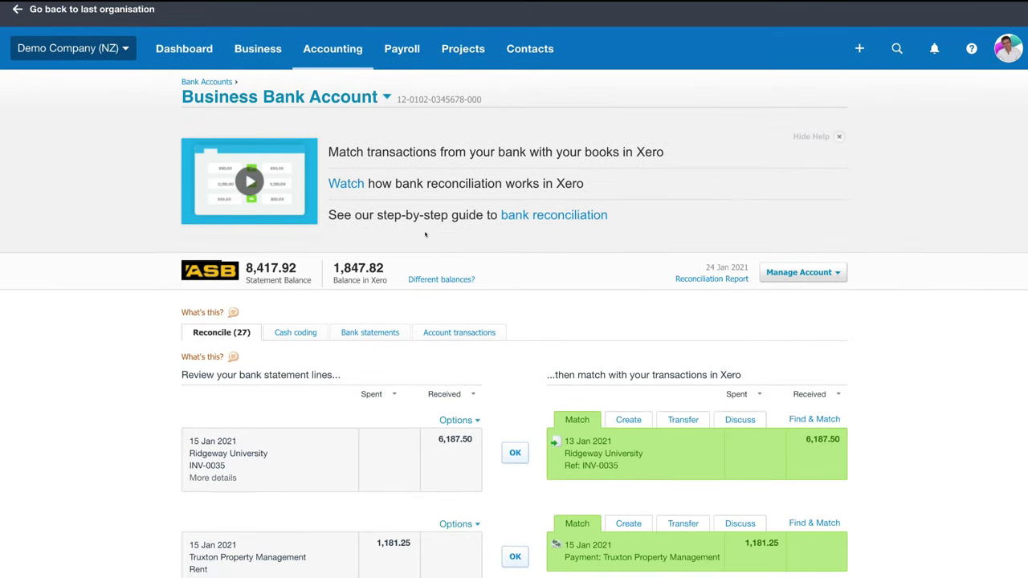
scroll(426, 234, "down", 4)
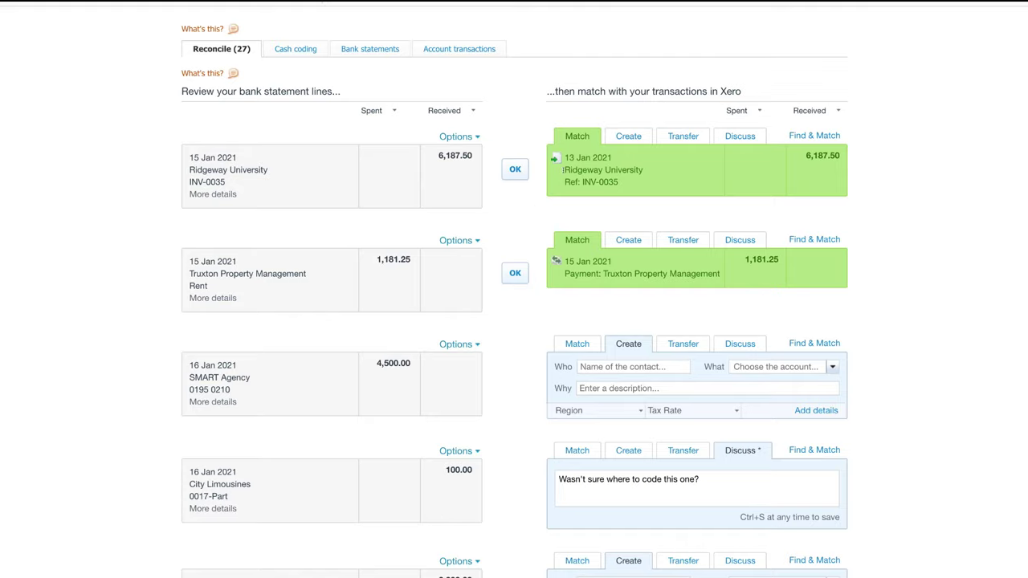
left_click(514, 171)
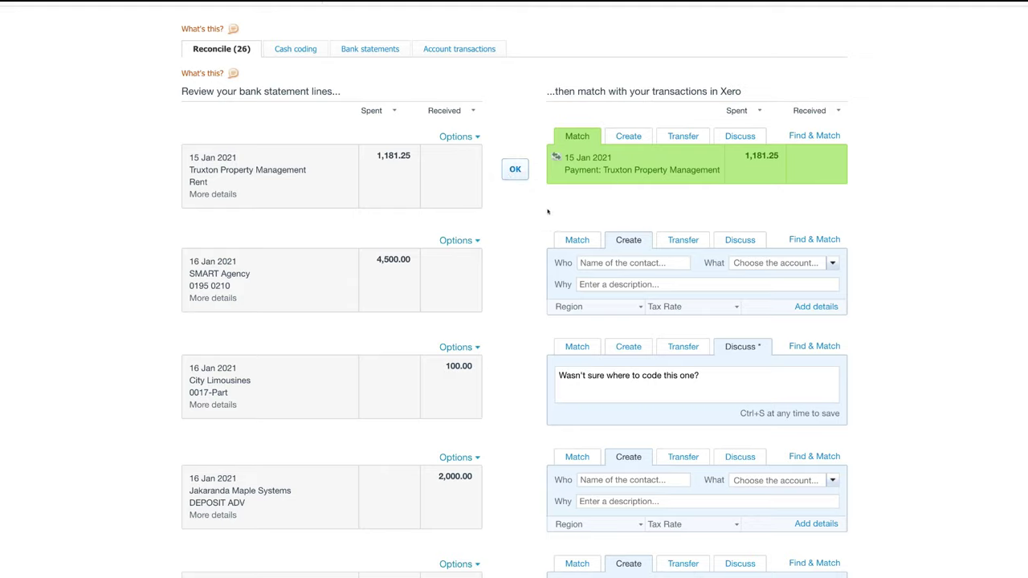
left_click(514, 170)
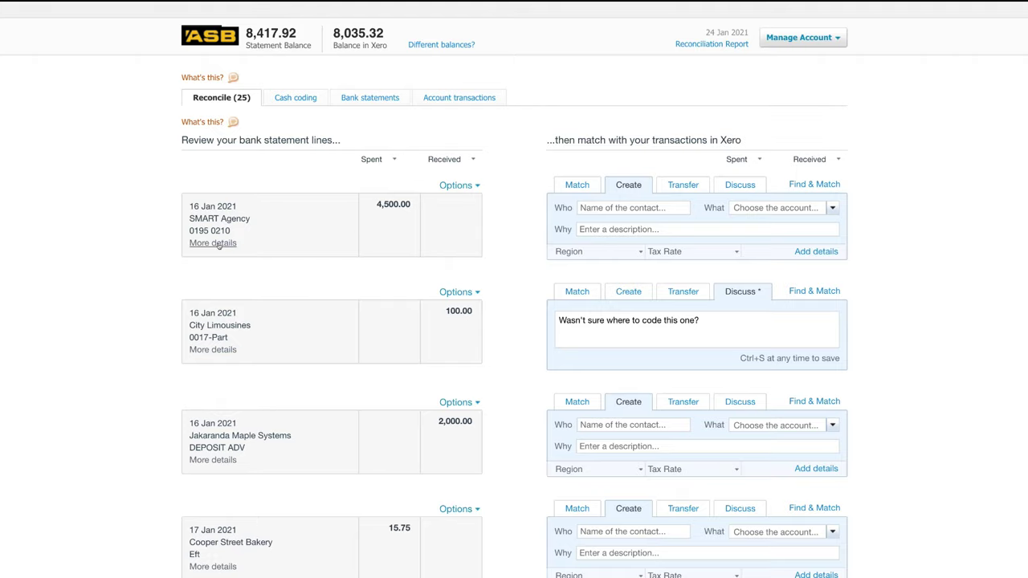
Step: Check the SMART Agency statement line's details and reconcile it with contact SMART Agency, account 200 - Sales and description New Project
left_click(216, 244)
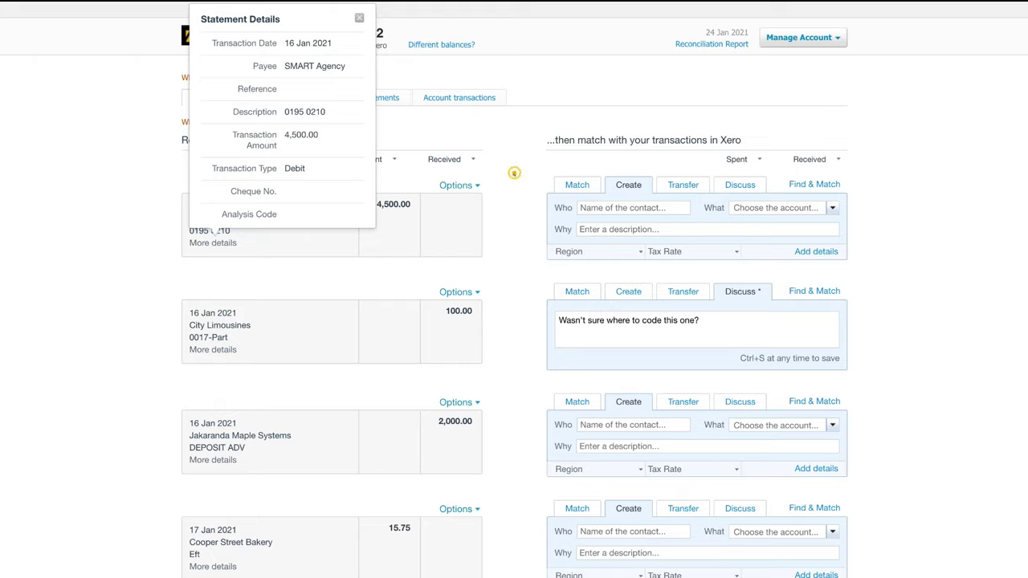
left_click(359, 18)
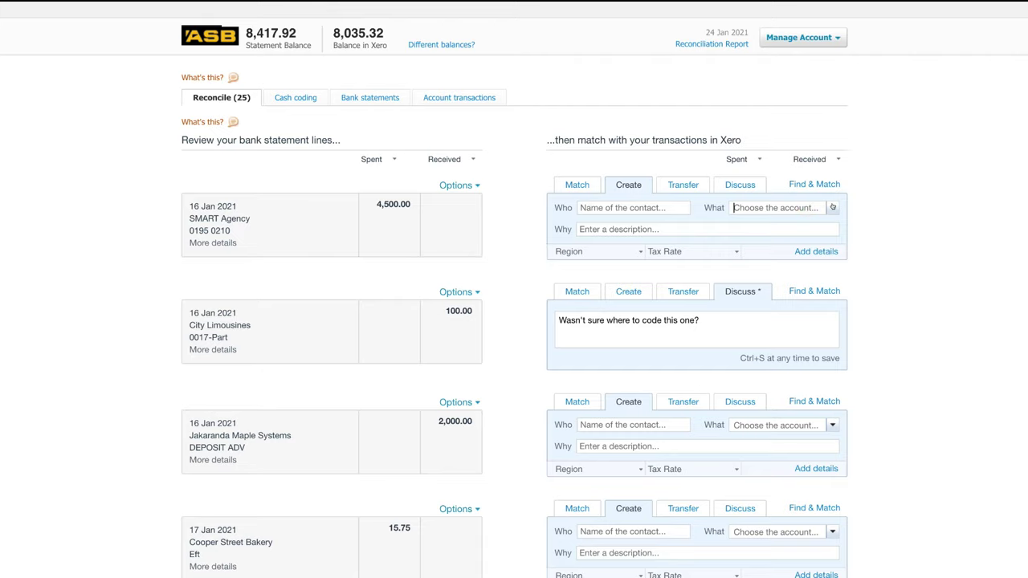
left_click(833, 207)
type("sal")
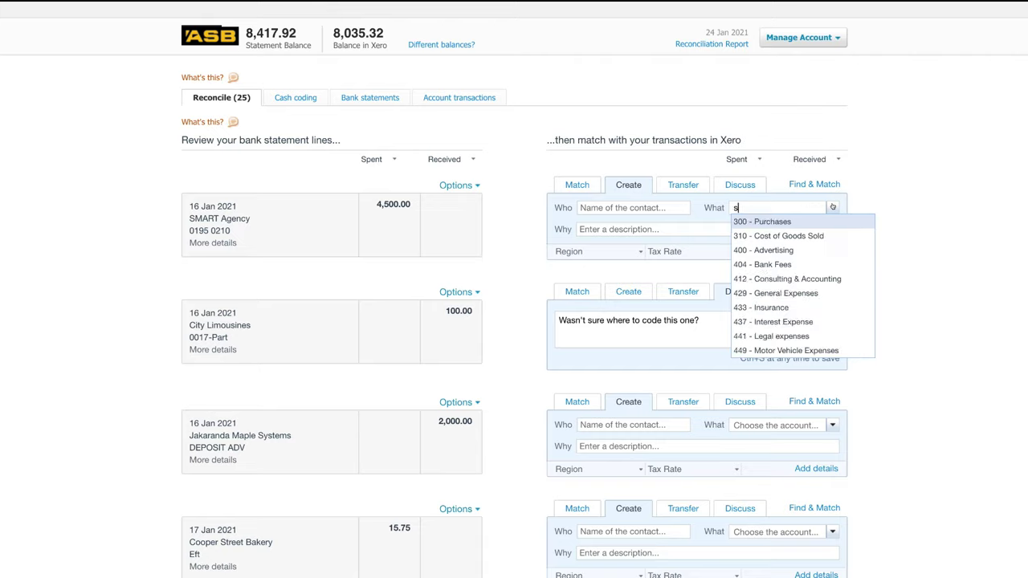
left_click(781, 235)
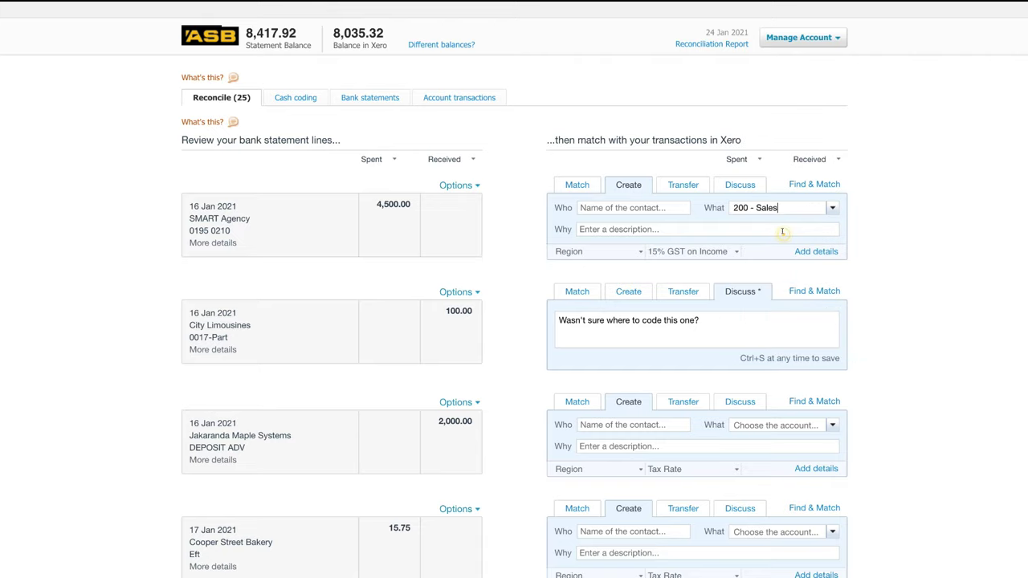
left_click(774, 229)
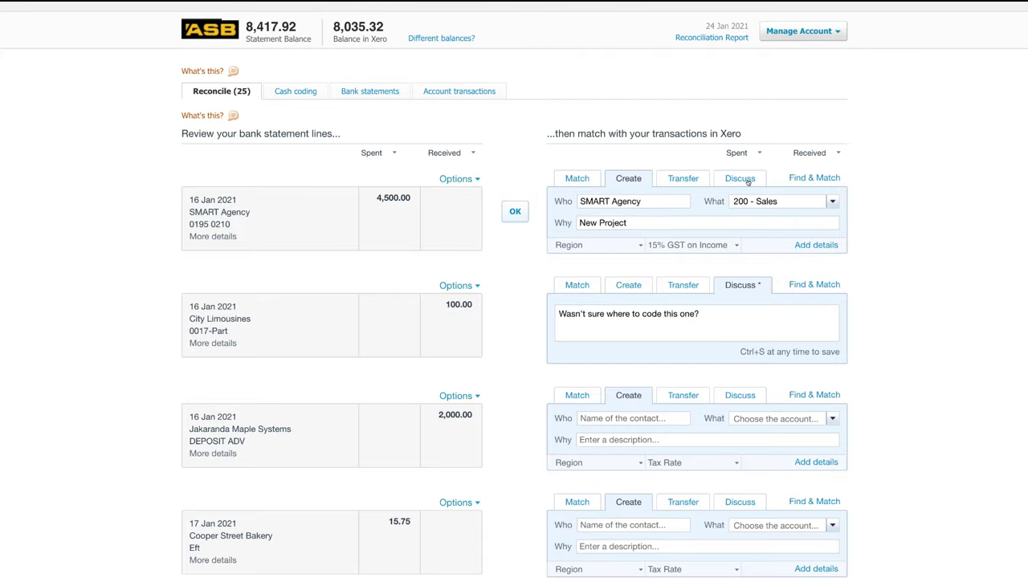
left_click(515, 213)
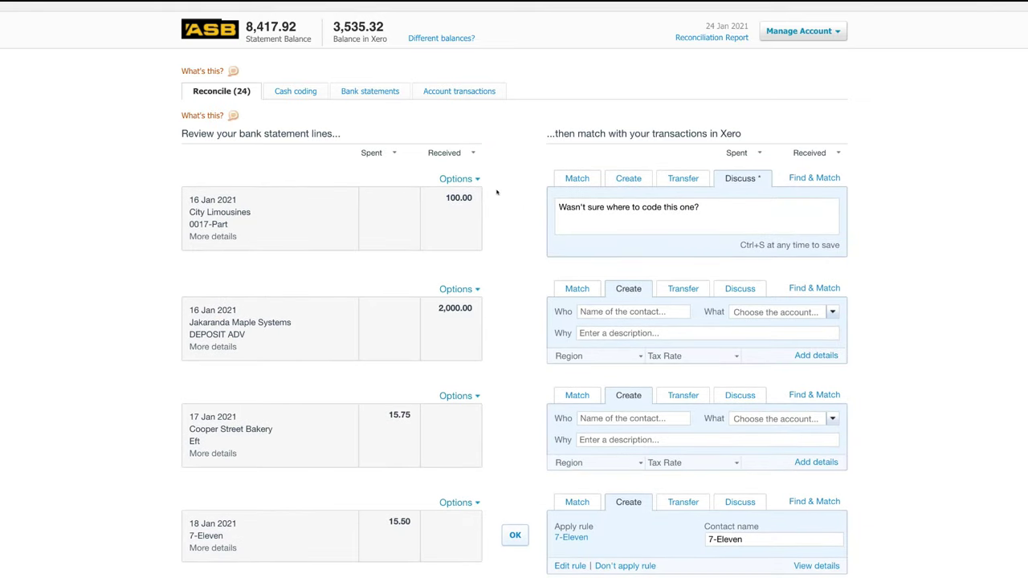
Step: Review the remaining unreconciled statement lines and the account balances, and return to the dashboard
scroll(496, 192, "up", 5)
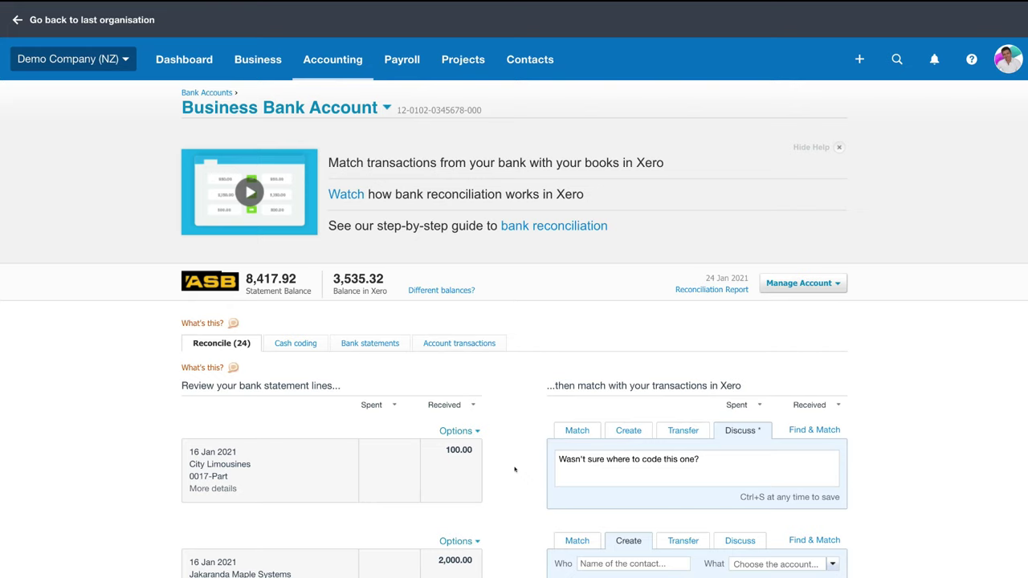
scroll(515, 469, "down", 3)
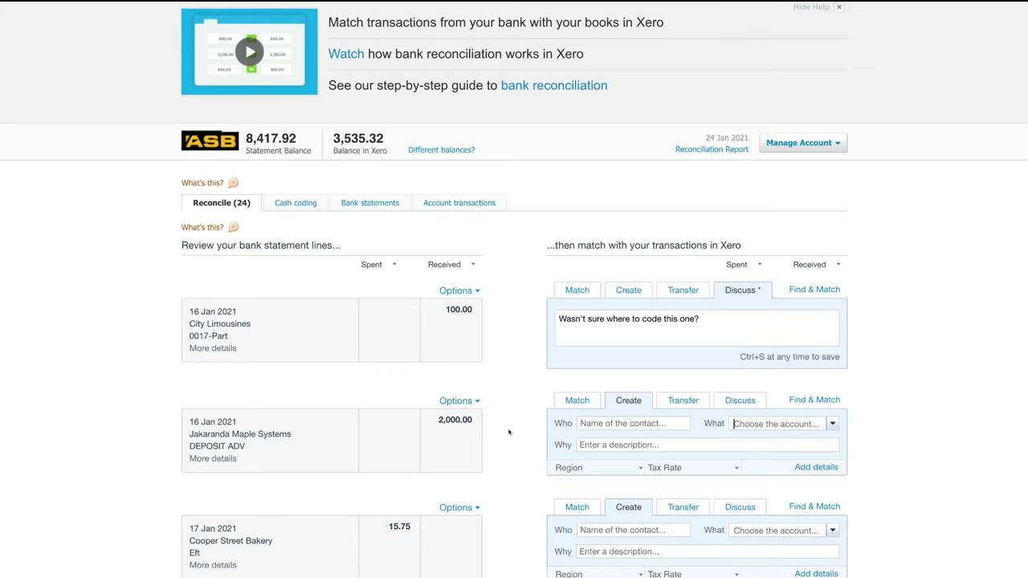
scroll(509, 433, "up", 3)
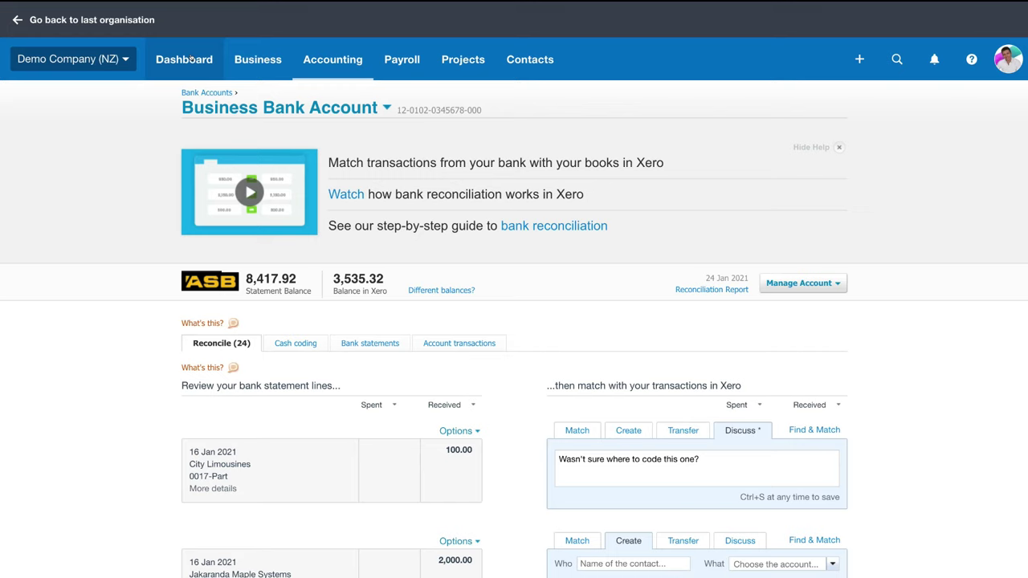
left_click(177, 64)
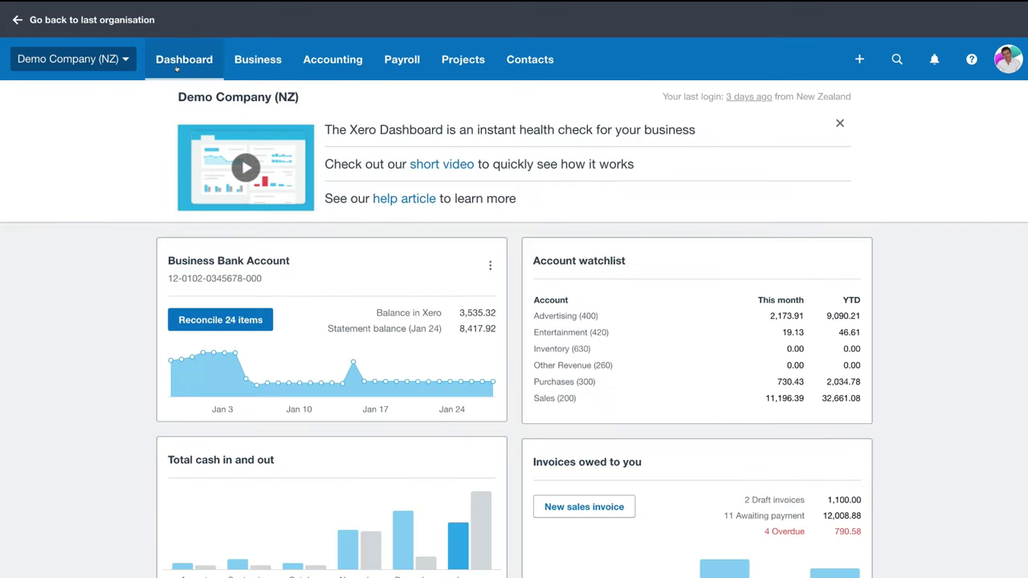